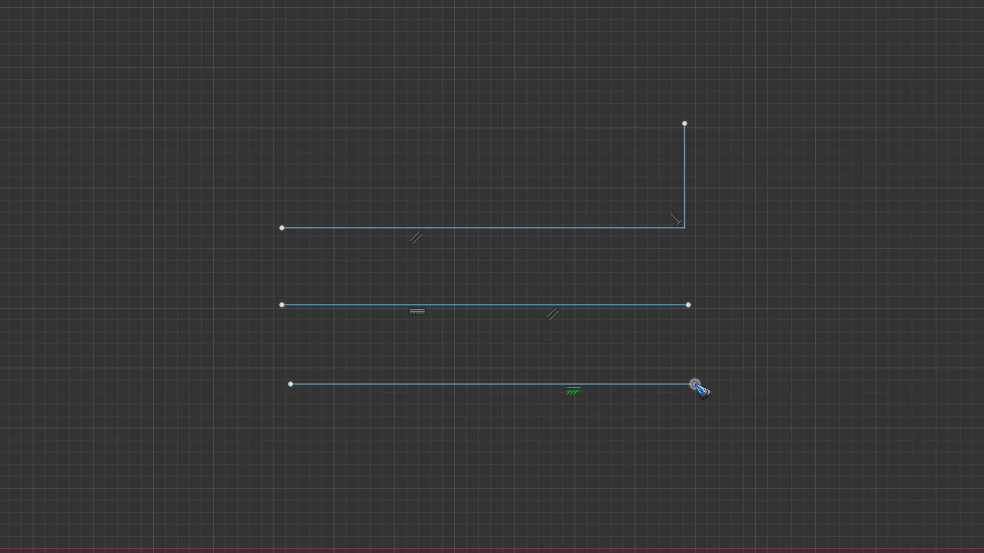
# - Reposition the free endpoints of the lowest horizontal line and the upright line to test how their constraints respond
pyautogui.click(695, 385)
pyautogui.moveTo(694, 384)
pyautogui.mouseDown()
pyautogui.moveTo(681, 373)
pyautogui.moveTo(625, 396)
pyautogui.moveTo(678, 426)
pyautogui.moveTo(712, 423)
pyautogui.moveTo(682, 405)
pyautogui.moveTo(696, 405)
pyautogui.moveTo(666, 406)
pyautogui.moveTo(691, 404)
pyautogui.mouseUp()
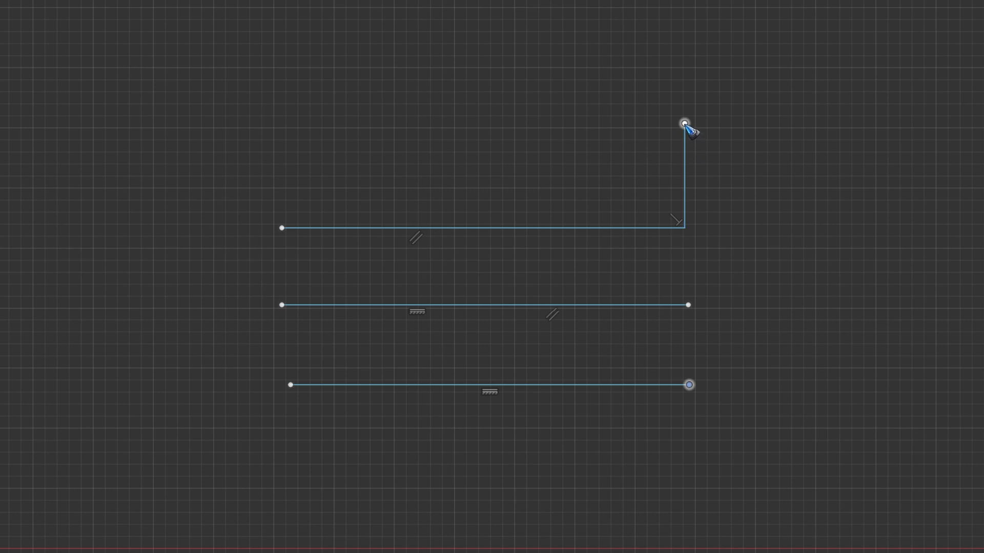
pyautogui.moveTo(686, 125)
pyautogui.mouseDown()
pyautogui.moveTo(573, 138)
pyautogui.moveTo(717, 131)
pyautogui.moveTo(508, 154)
pyautogui.moveTo(502, 109)
pyautogui.moveTo(558, 127)
pyautogui.moveTo(666, 133)
pyautogui.moveTo(672, 117)
pyautogui.mouseUp()
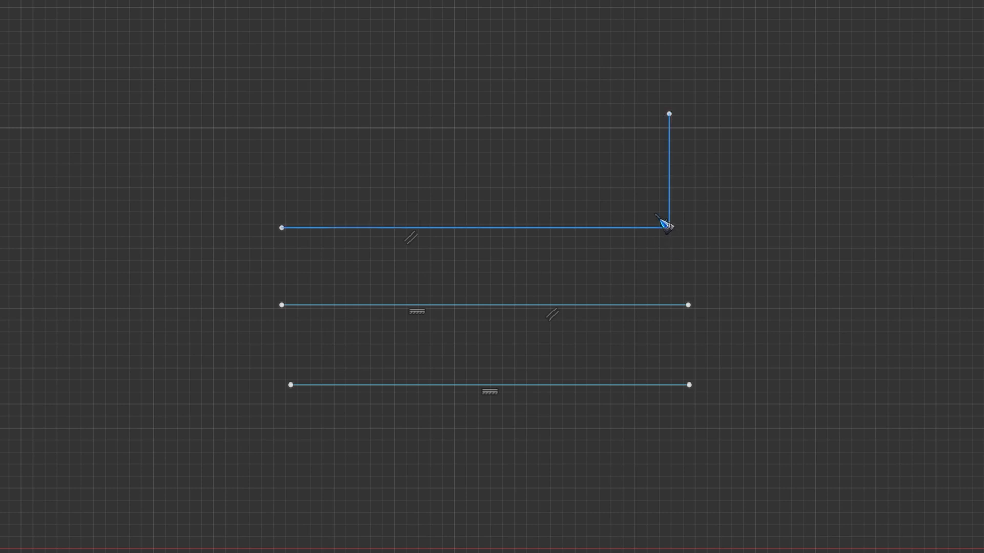
pyautogui.click(688, 250)
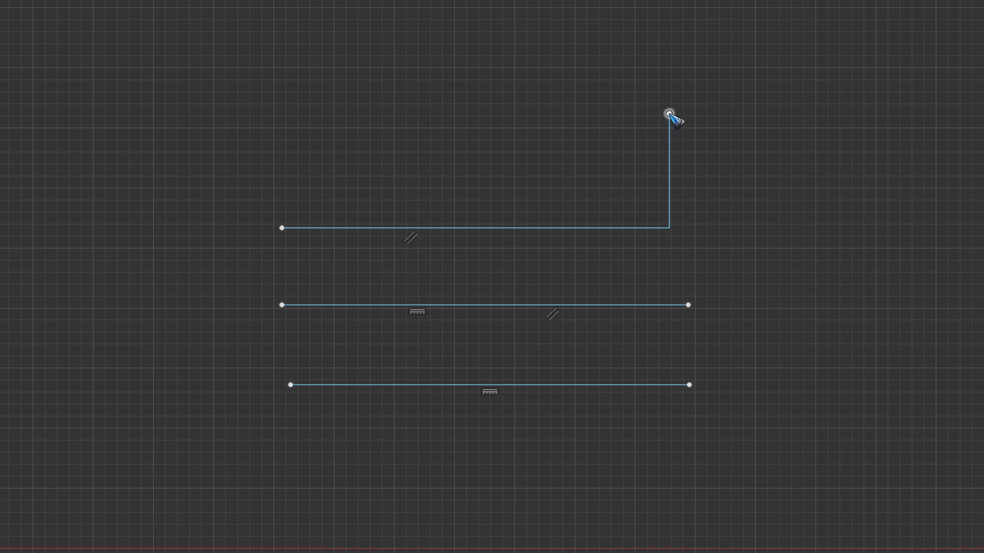
pyautogui.moveTo(669, 113)
pyautogui.mouseDown()
pyautogui.moveTo(602, 118)
pyautogui.moveTo(669, 94)
pyautogui.moveTo(733, 106)
pyautogui.moveTo(631, 101)
pyautogui.moveTo(670, 100)
pyautogui.moveTo(670, 90)
pyautogui.moveTo(669, 108)
pyautogui.mouseUp()
pyautogui.click(542, 82)
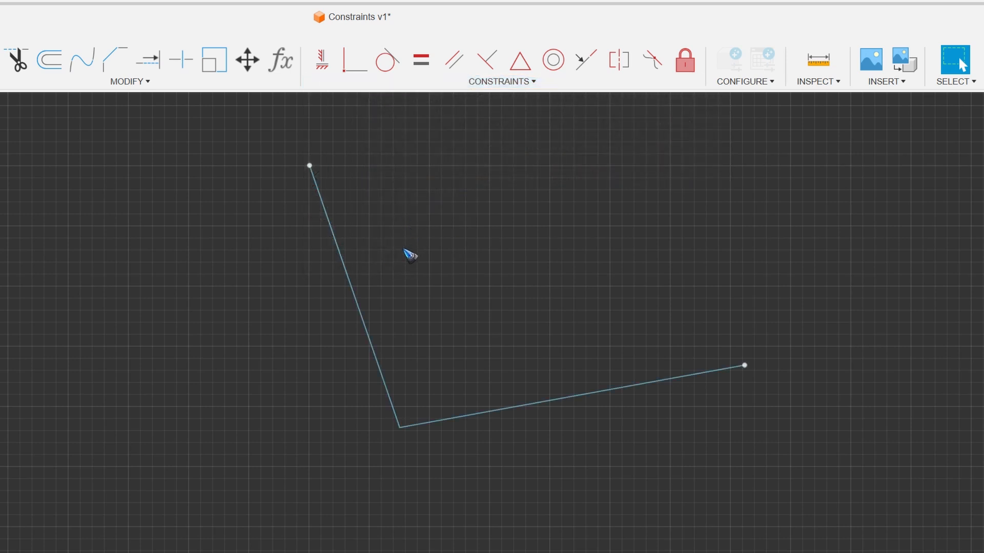
# - Apply the Horizontal/Vertical constraint to make the steep line vertical and the shallow line horizontal
pyautogui.click(357, 290)
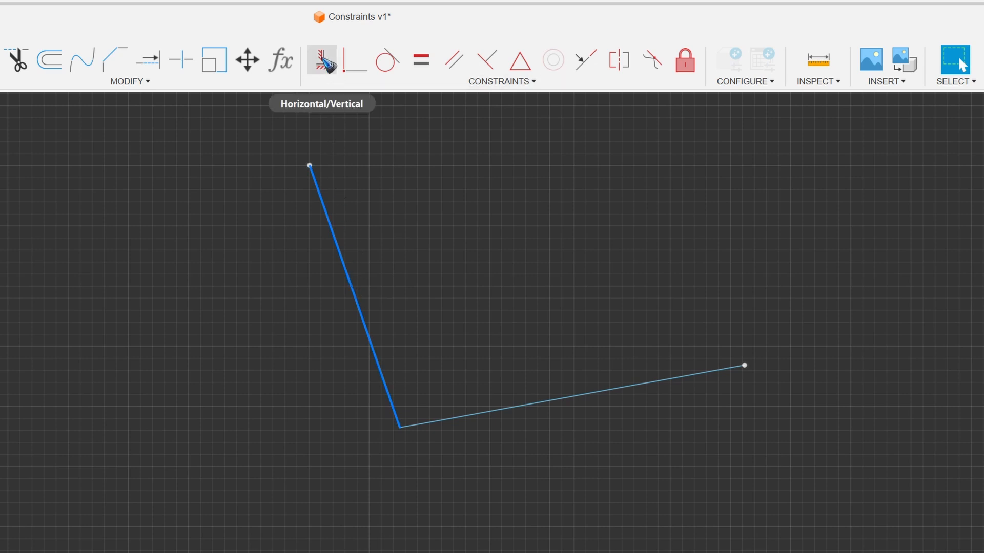
pyautogui.click(324, 61)
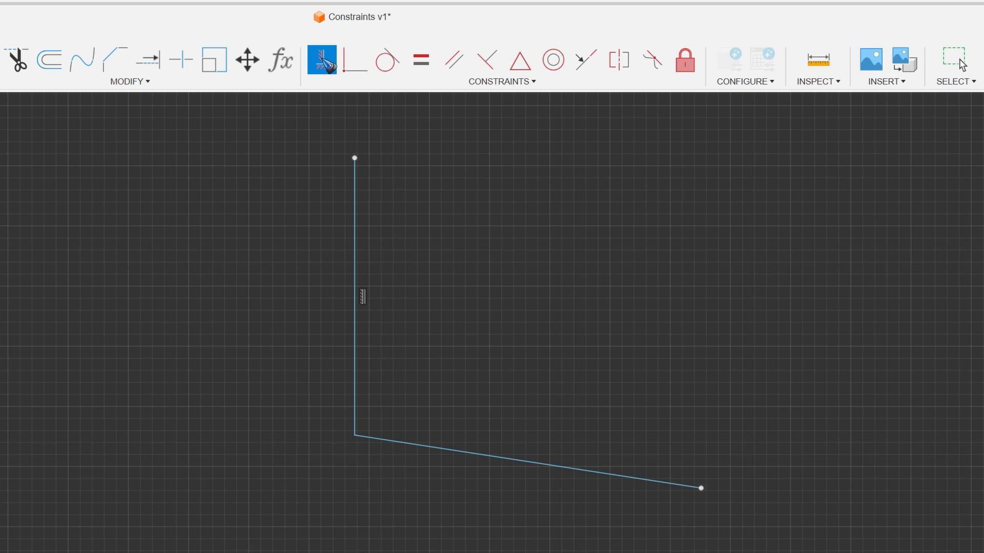
pyautogui.click(522, 465)
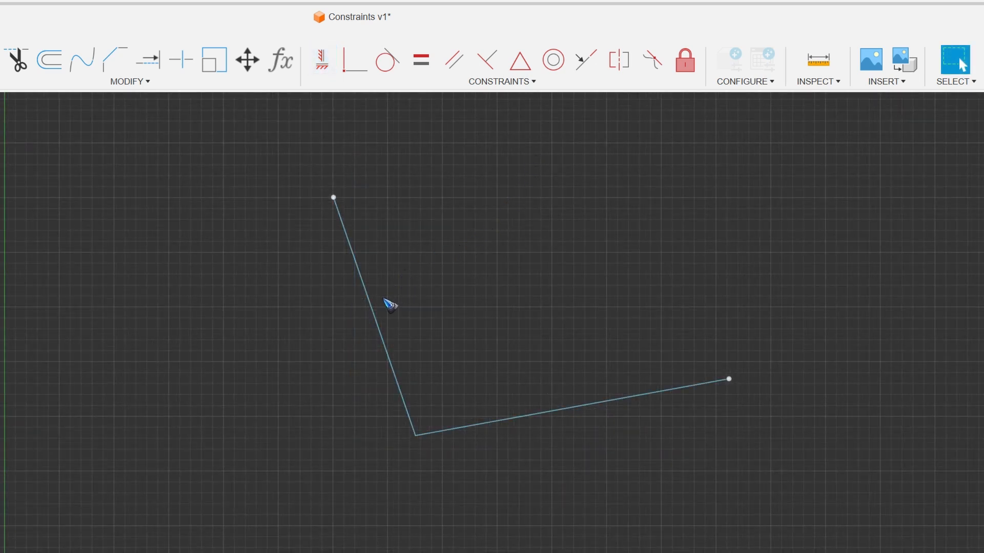
# - Try to apply the Horizontal/Vertical constraint to both connected lines selected together
pyautogui.click(379, 310)
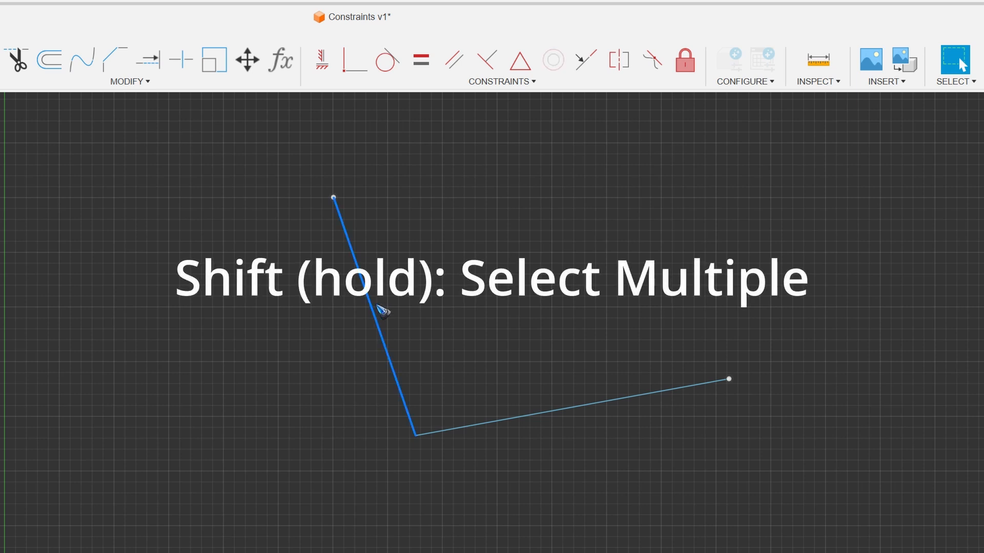
pyautogui.keyDown('shift'); pyautogui.click(583, 409); pyautogui.keyUp('shift')
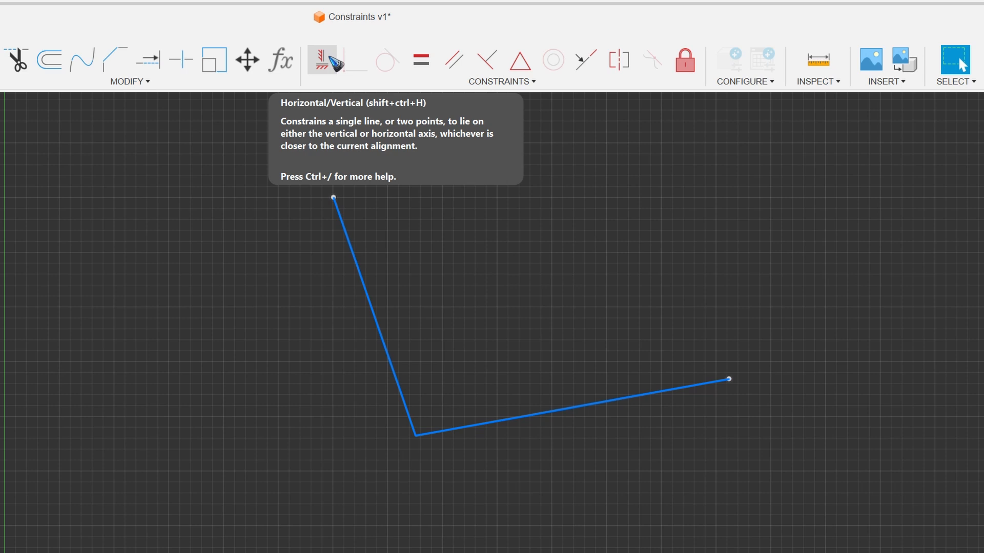
pyautogui.click(330, 58)
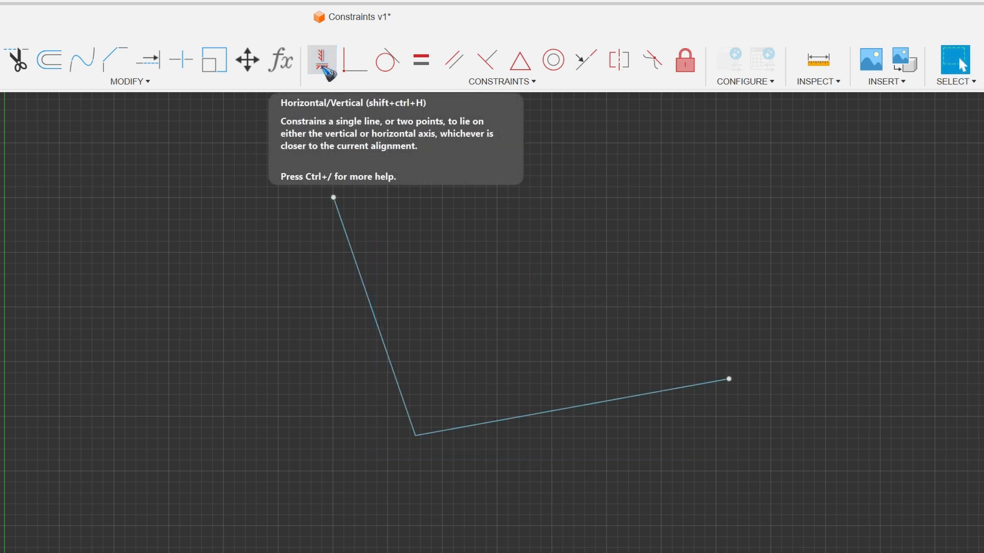
pyautogui.click(322, 68)
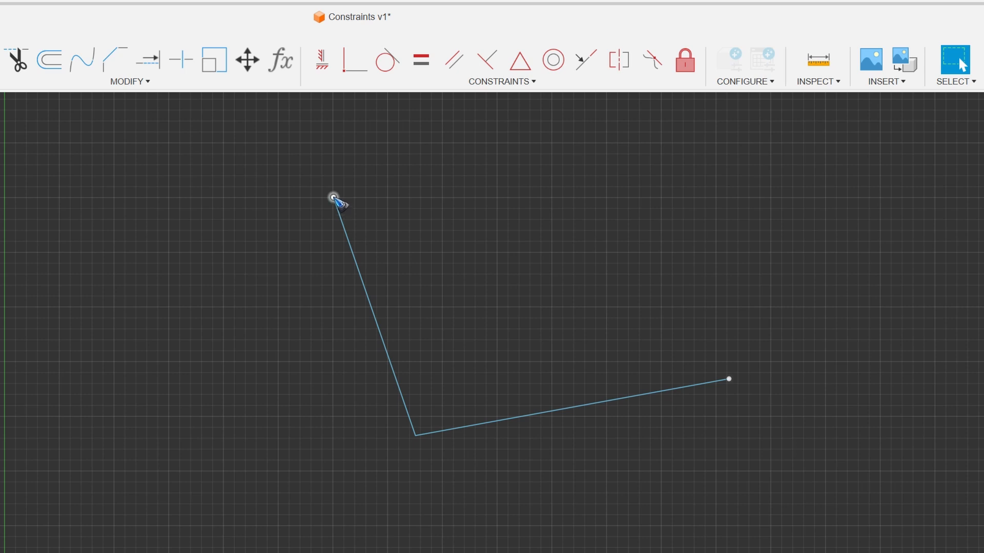
# - Align the free endpoints of the two connected lines with a Horizontal/Vertical constraint, and move the shallow line's endpoint upward to test it
pyautogui.click(334, 198)
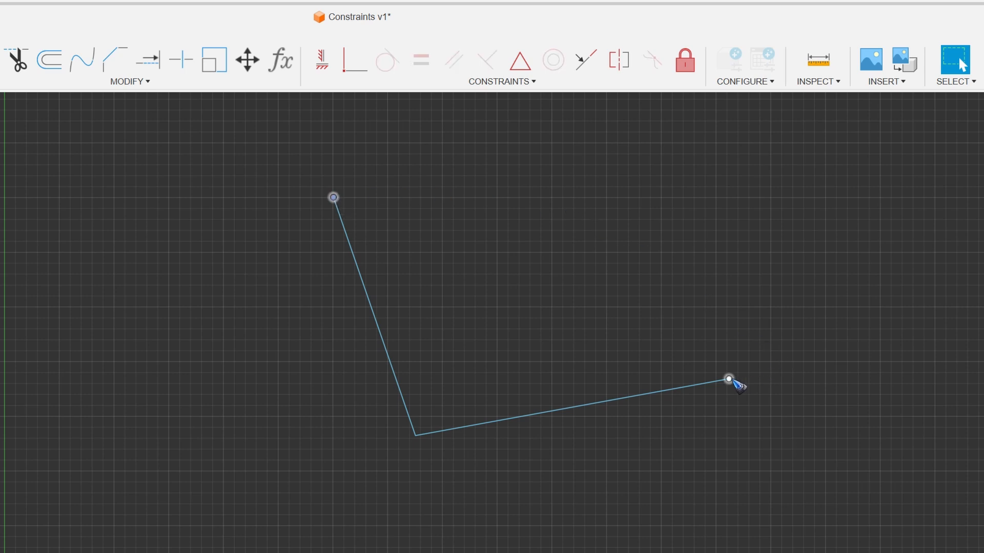
pyautogui.click(729, 379)
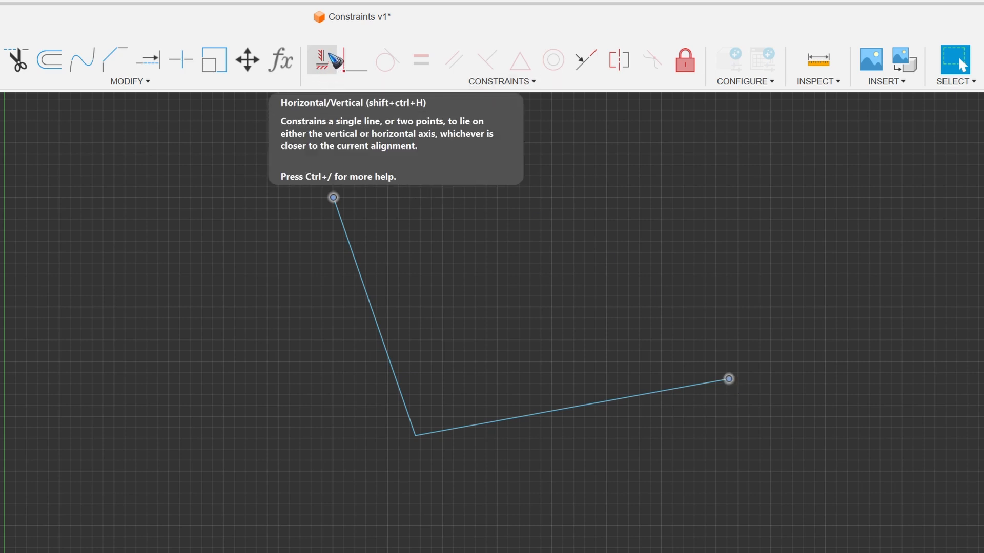
pyautogui.click(334, 59)
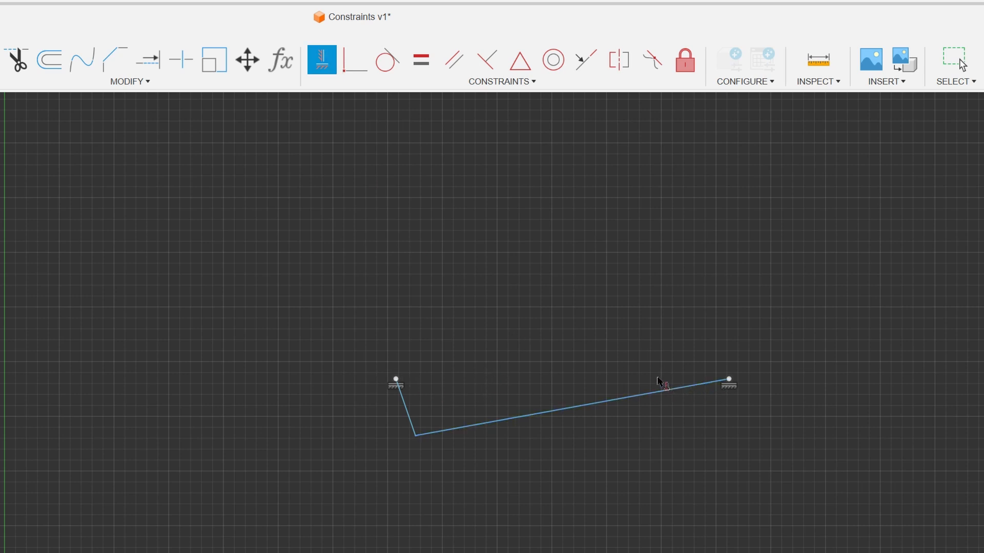
pyautogui.press('Escape')
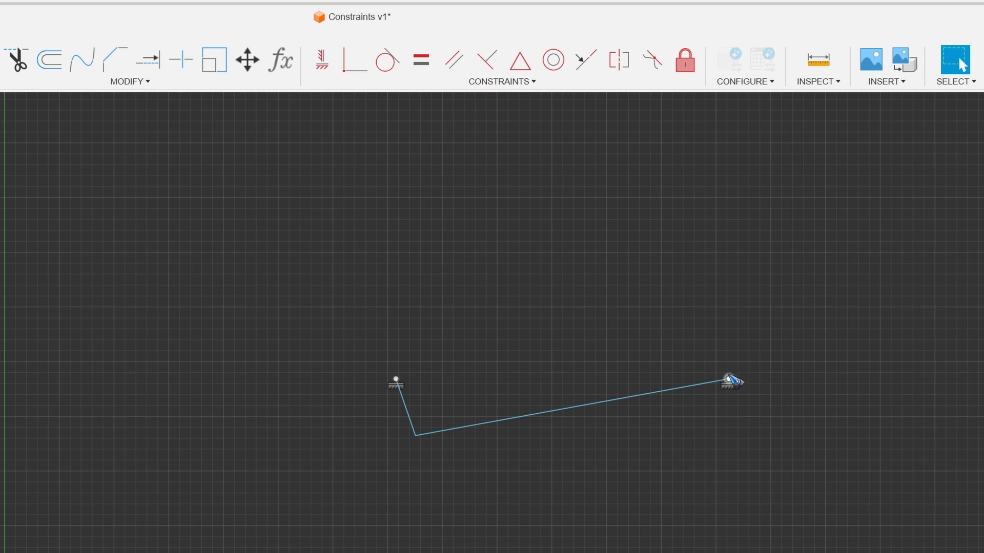
pyautogui.moveTo(729, 382)
pyautogui.mouseDown()
pyautogui.moveTo(729, 367)
pyautogui.moveTo(701, 338)
pyautogui.moveTo(542, 245)
pyautogui.moveTo(503, 236)
pyautogui.moveTo(639, 229)
pyautogui.moveTo(691, 251)
pyautogui.moveTo(609, 248)
pyautogui.moveTo(546, 270)
pyautogui.moveTo(529, 305)
pyautogui.moveTo(635, 299)
pyautogui.moveTo(718, 231)
pyautogui.mouseUp()
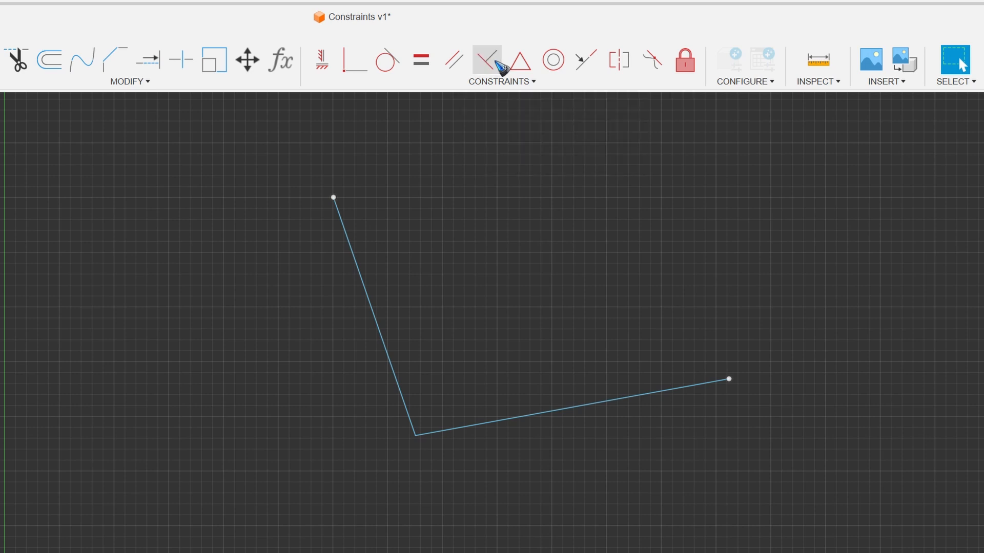
# - Apply a Perpendicular constraint picking the steep line before the shallow line, and undo it
pyautogui.click(498, 65)
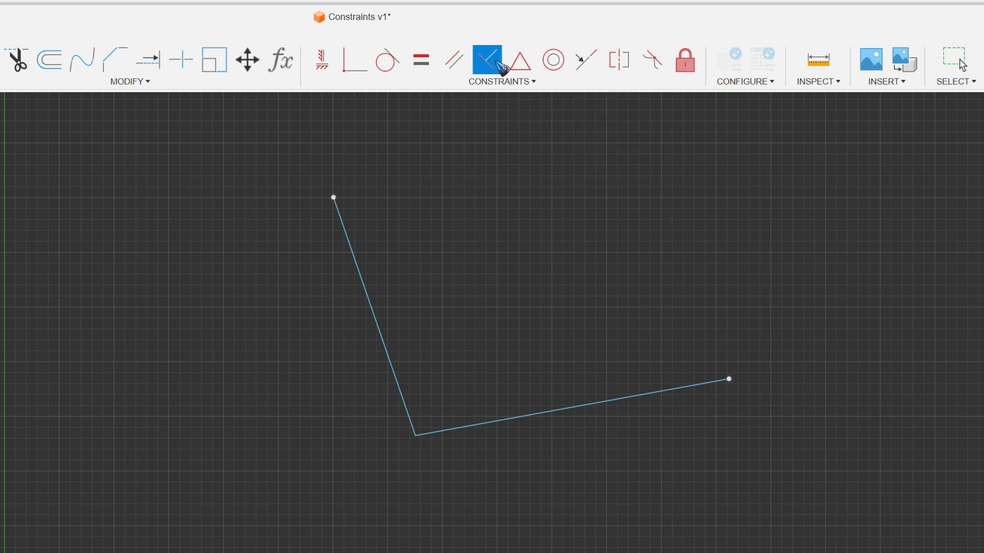
pyautogui.click(371, 309)
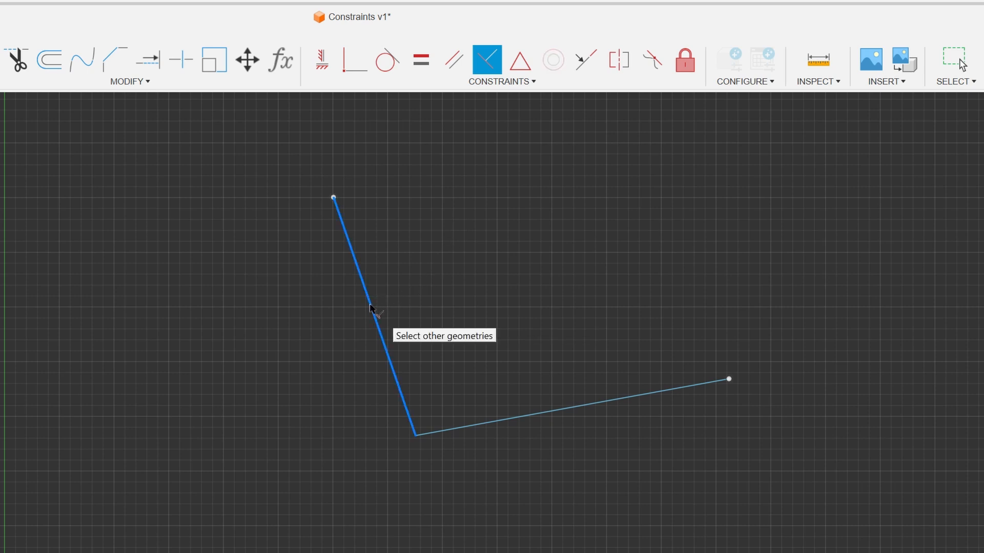
pyautogui.click(555, 412)
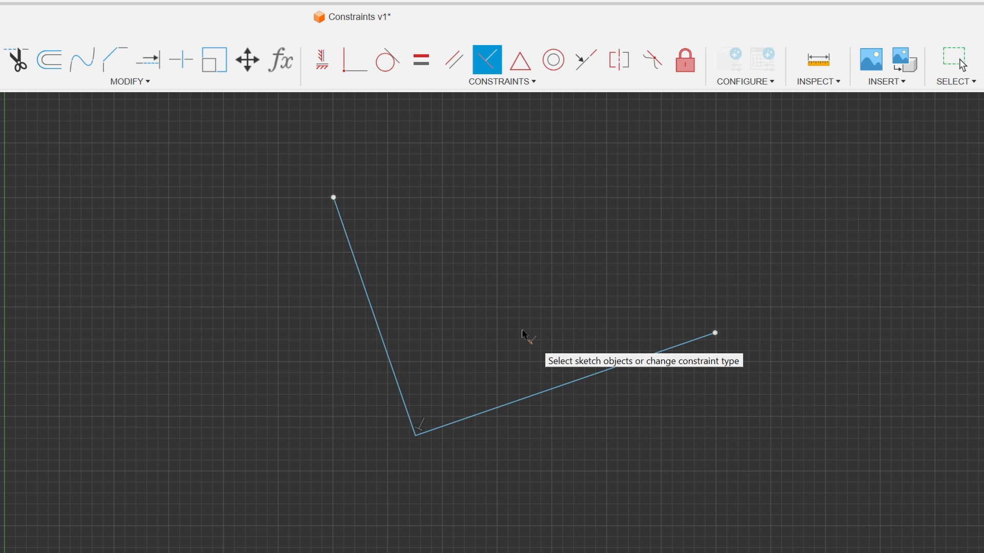
pyautogui.press('Escape')
pyautogui.hotkey('ctrl', 'z')
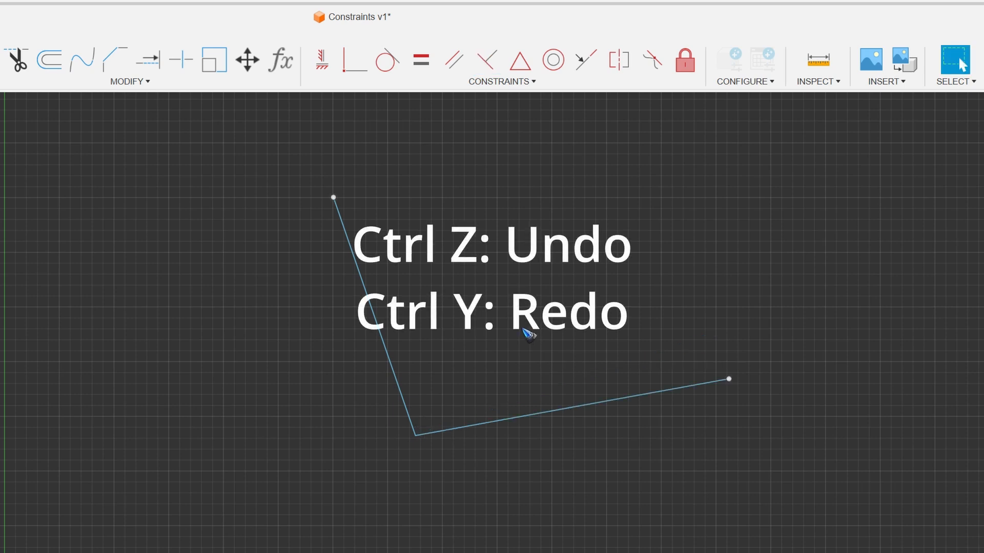
# - Apply a Perpendicular constraint picking the shallow line before the steep line, and undo it
pyautogui.click(488, 60)
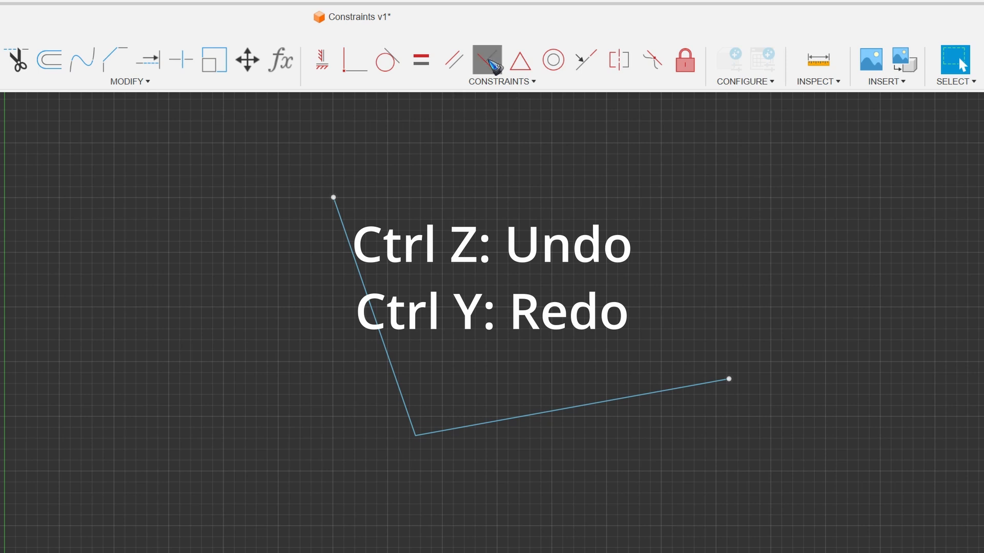
pyautogui.click(571, 412)
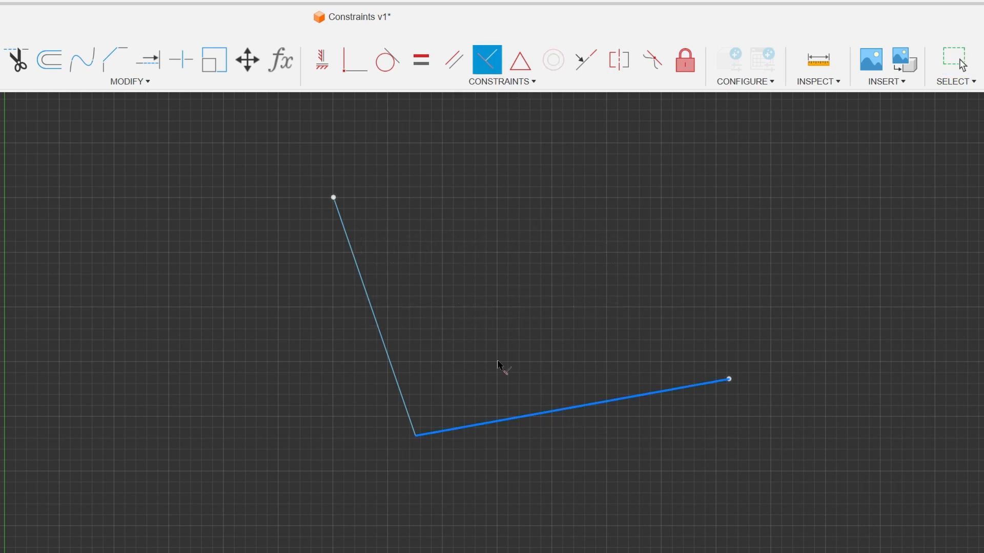
pyautogui.click(374, 315)
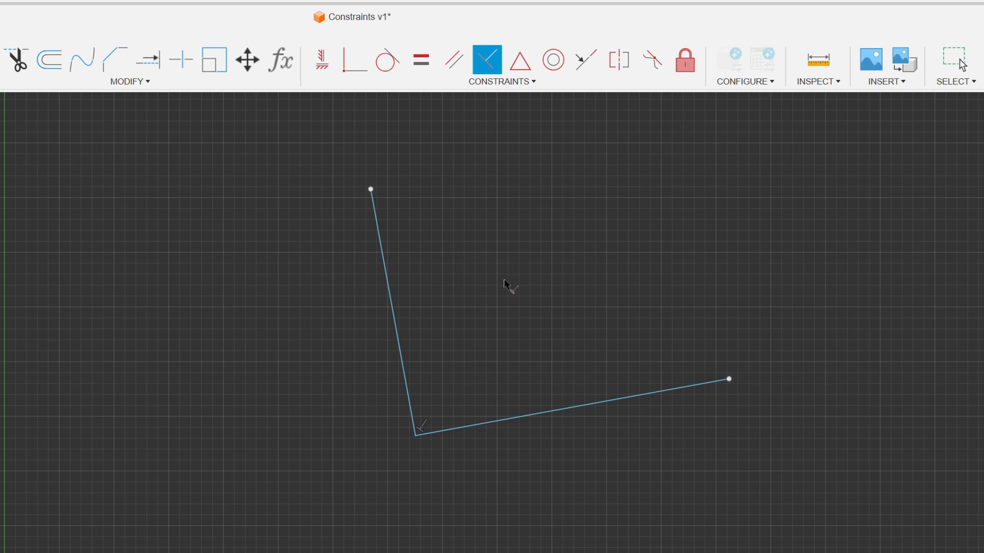
pyautogui.hotkey('ctrl', 'z')
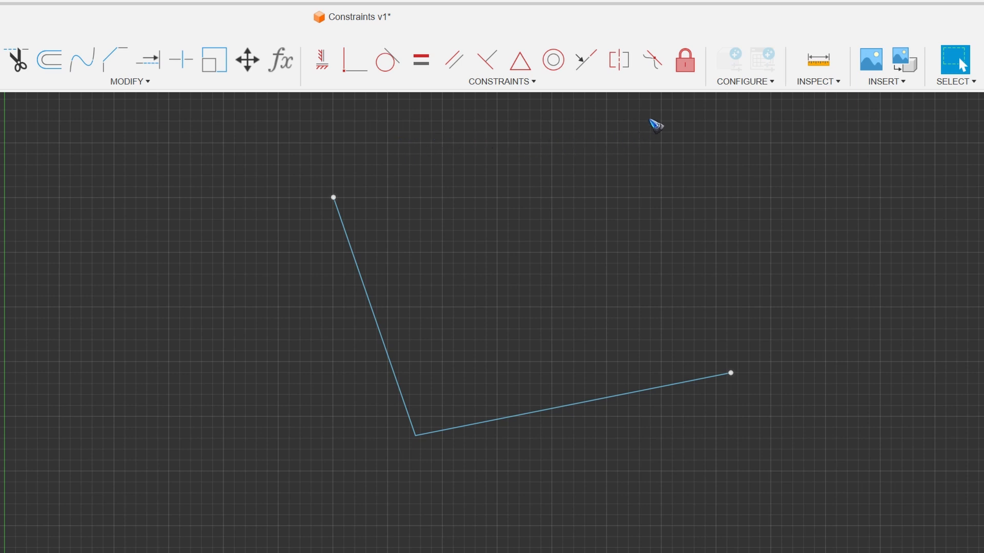
# - Fix the steep line in place and constrain the shallow line perpendicular to it
pyautogui.click(687, 62)
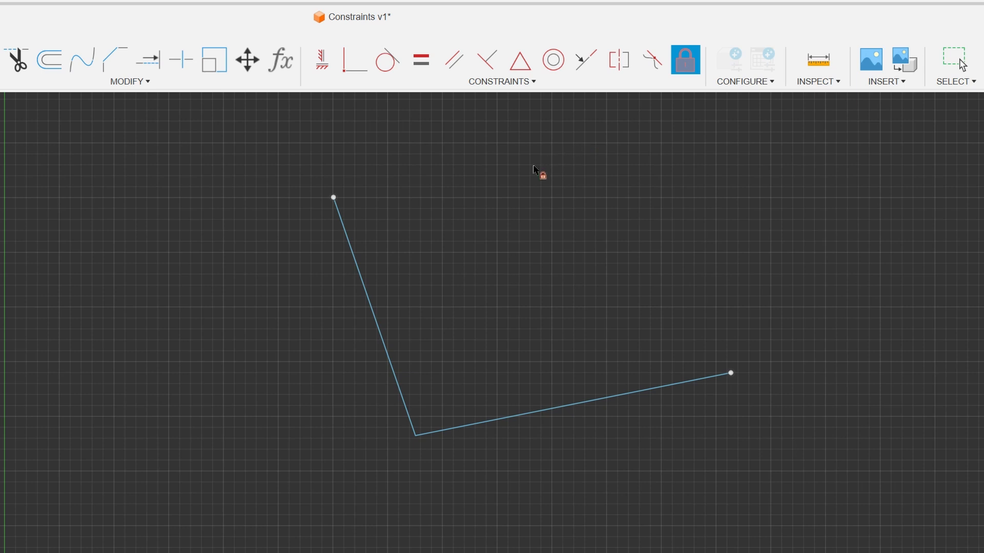
pyautogui.click(370, 301)
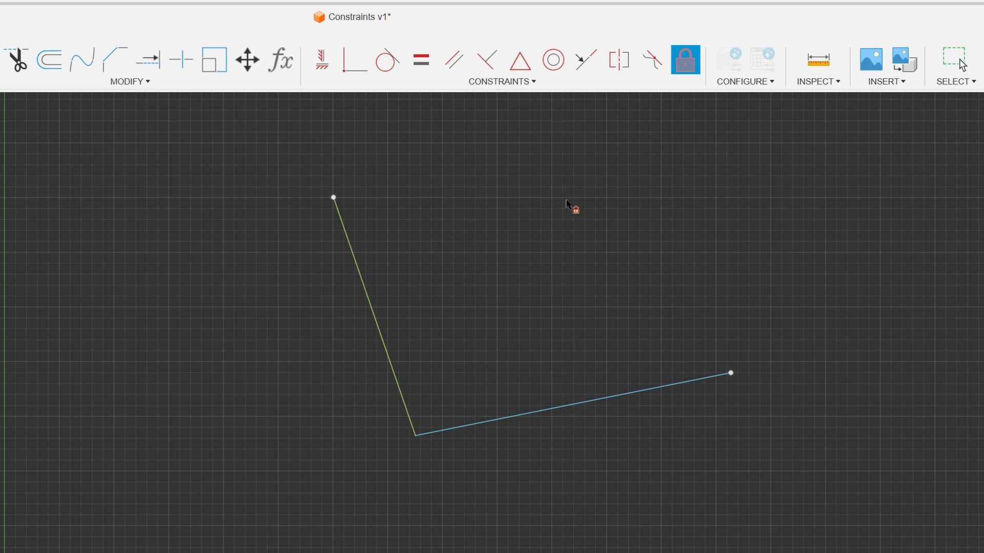
pyautogui.click(488, 61)
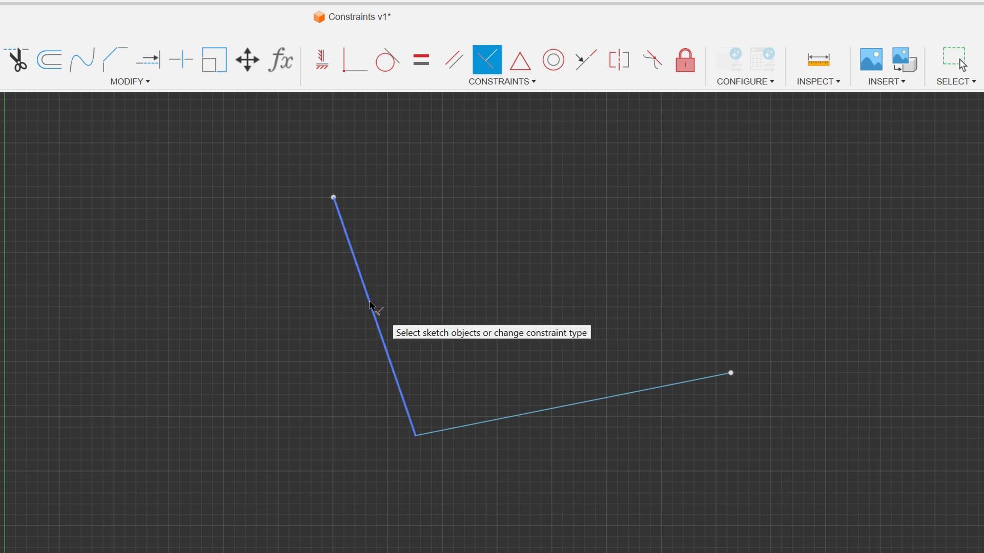
pyautogui.click(370, 306)
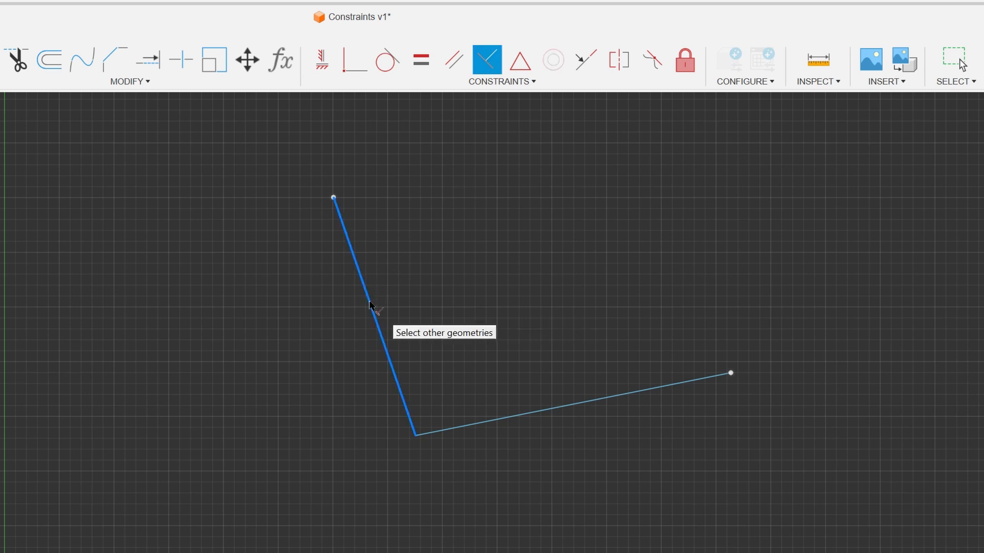
pyautogui.click(557, 411)
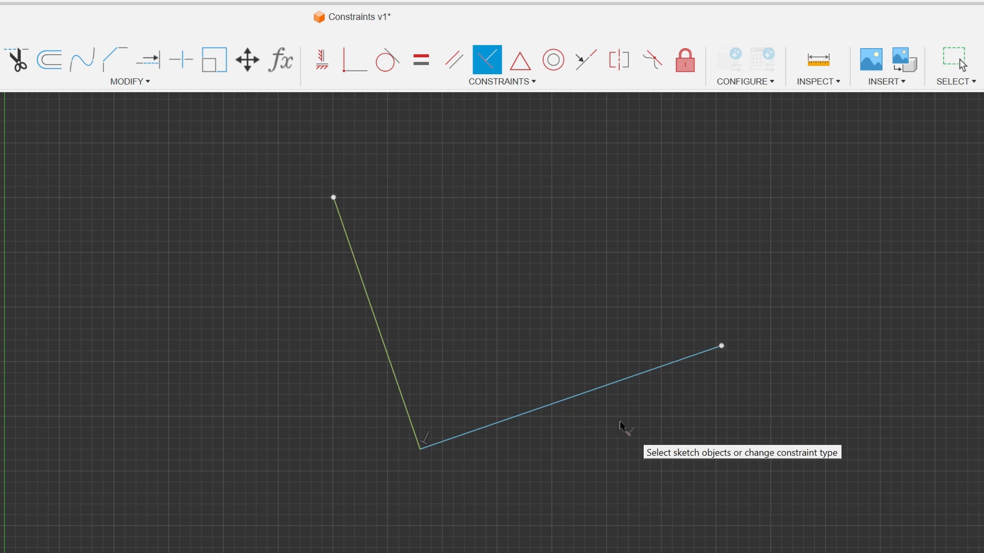
# - Remove the Fix constraint from the steep line
pyautogui.click(685, 60)
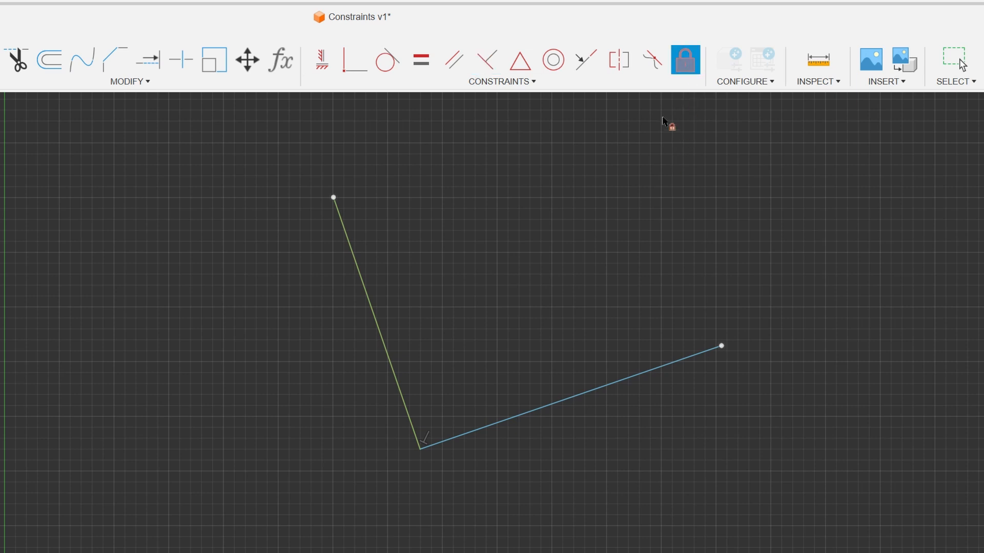
pyautogui.click(367, 295)
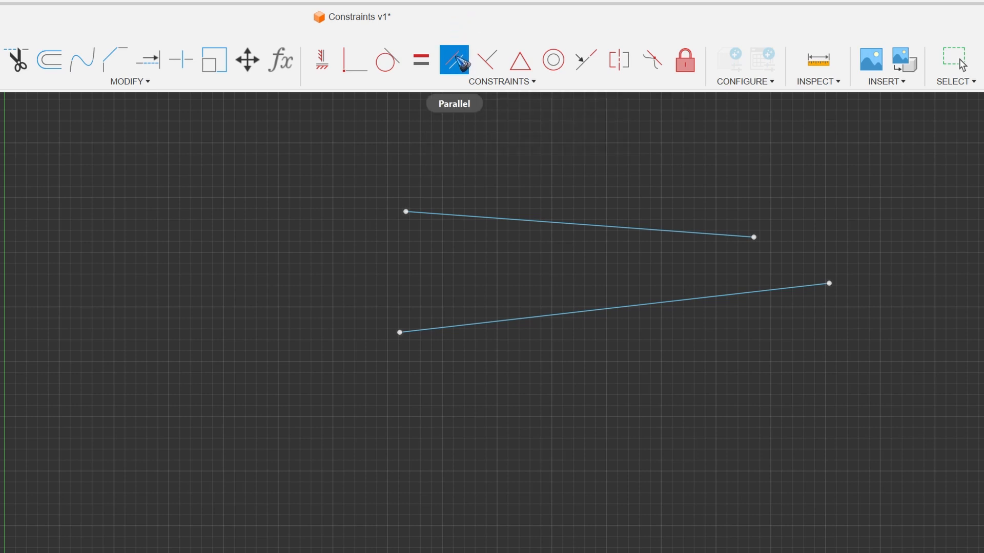
# - Constrain the two separate lines parallel, picking the upper line before the lower one, and undo the constraint
pyautogui.click(547, 225)
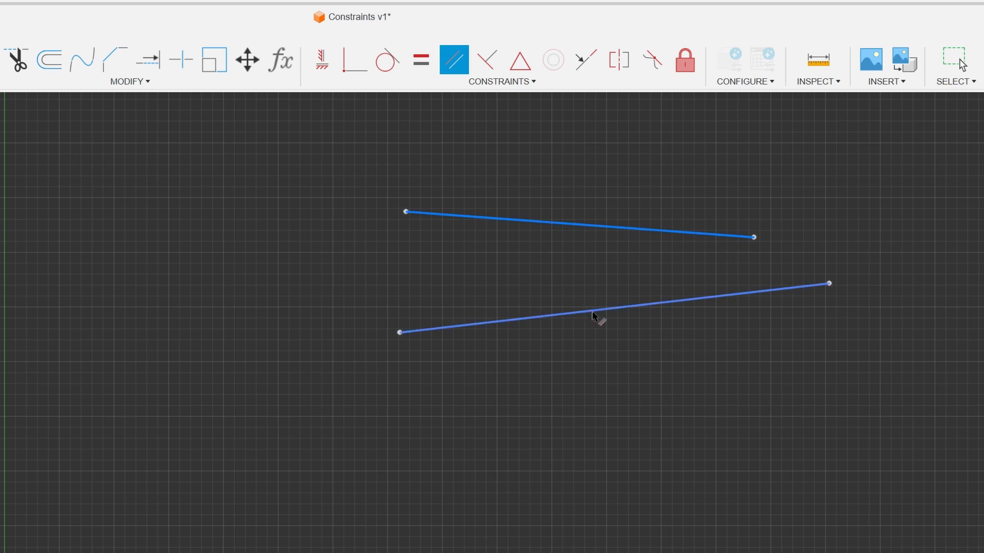
pyautogui.click(592, 313)
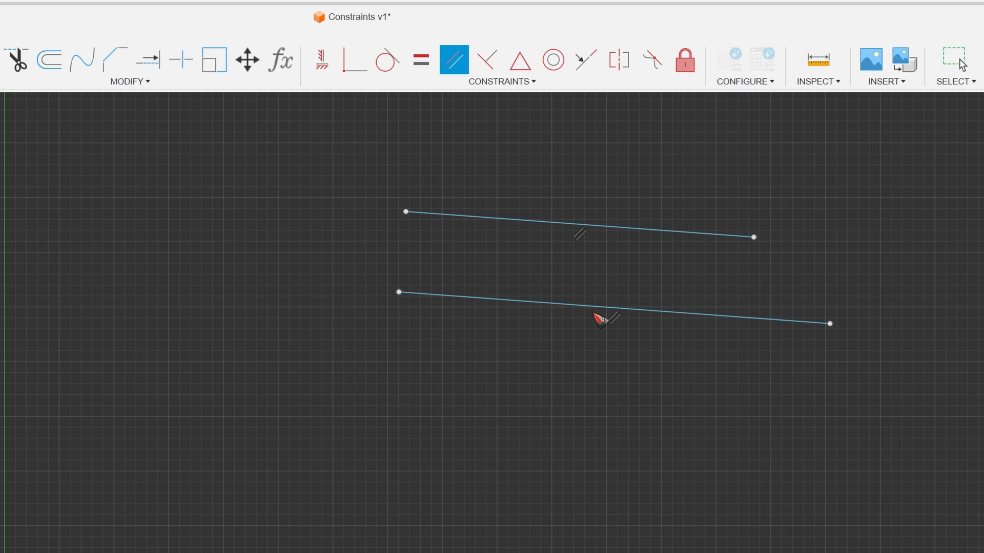
pyautogui.hotkey('ctrl', 'z')
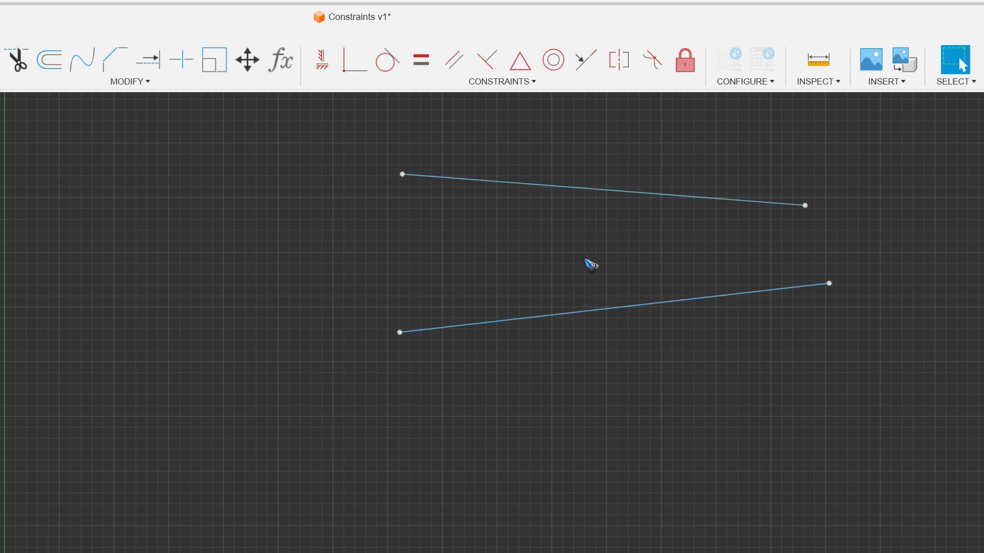
# - Constrain the two separate lines parallel, picking the lower line before the upper one
pyautogui.click(454, 62)
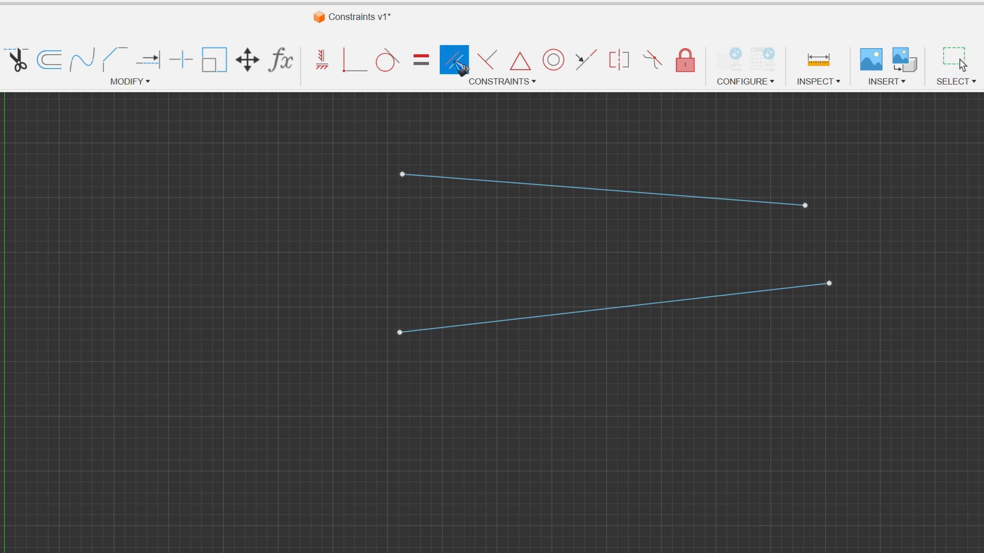
pyautogui.click(599, 312)
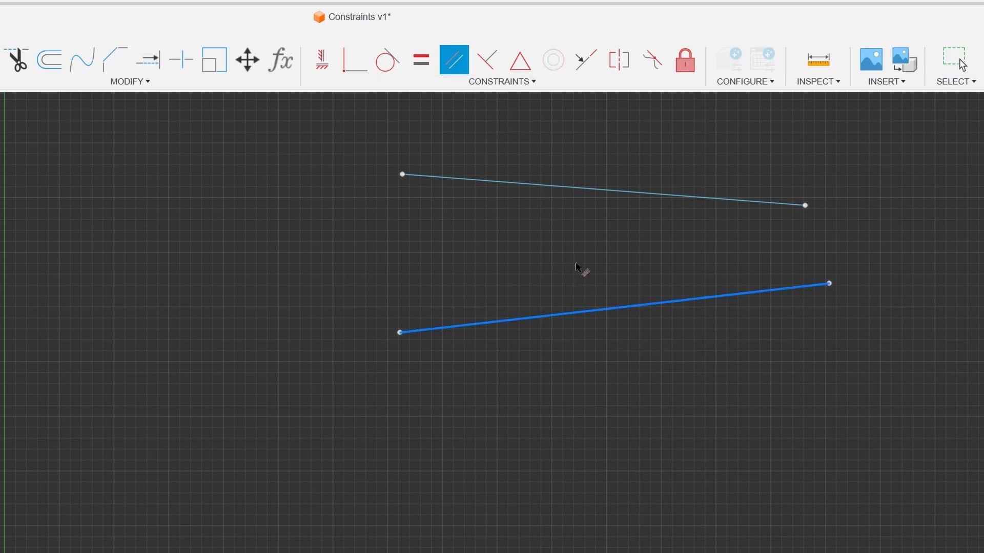
pyautogui.click(584, 198)
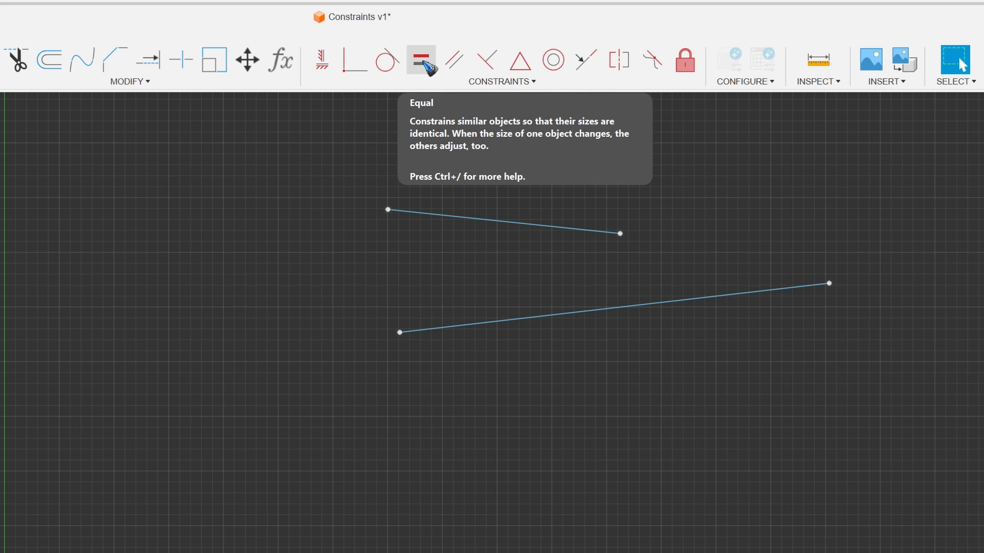
# - Apply an Equal constraint picking the short upper line before the long lower line, and undo it
pyautogui.click(421, 61)
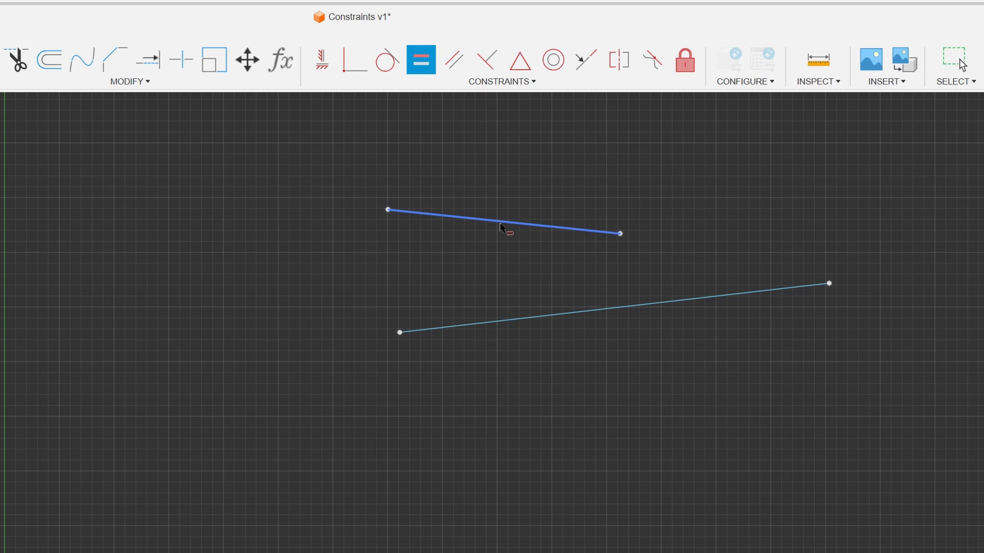
pyautogui.click(502, 226)
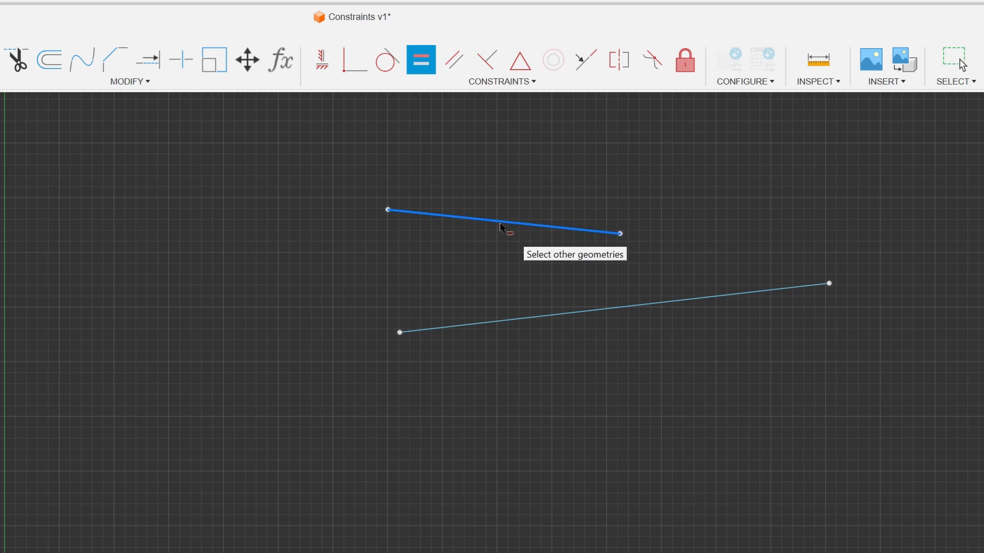
pyautogui.click(590, 317)
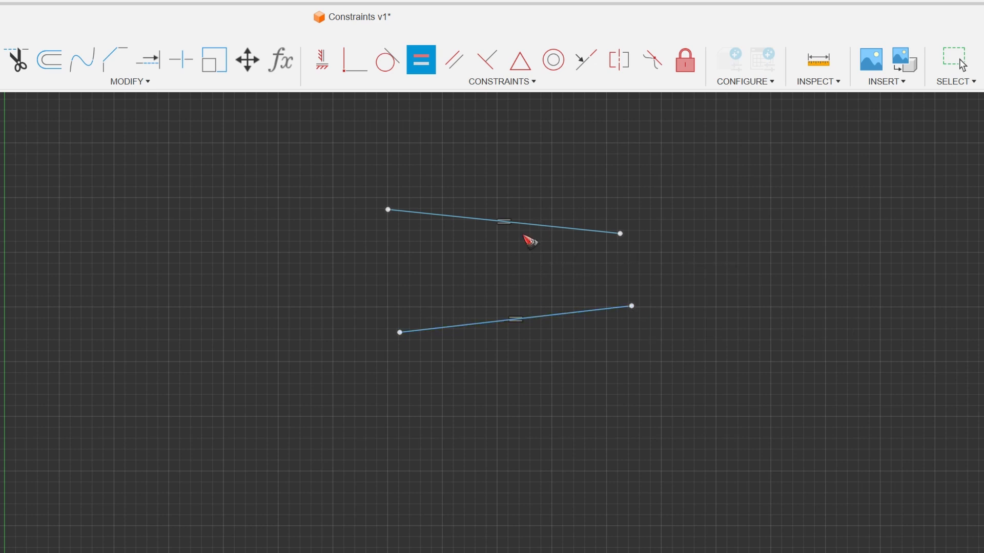
pyautogui.press('Escape')
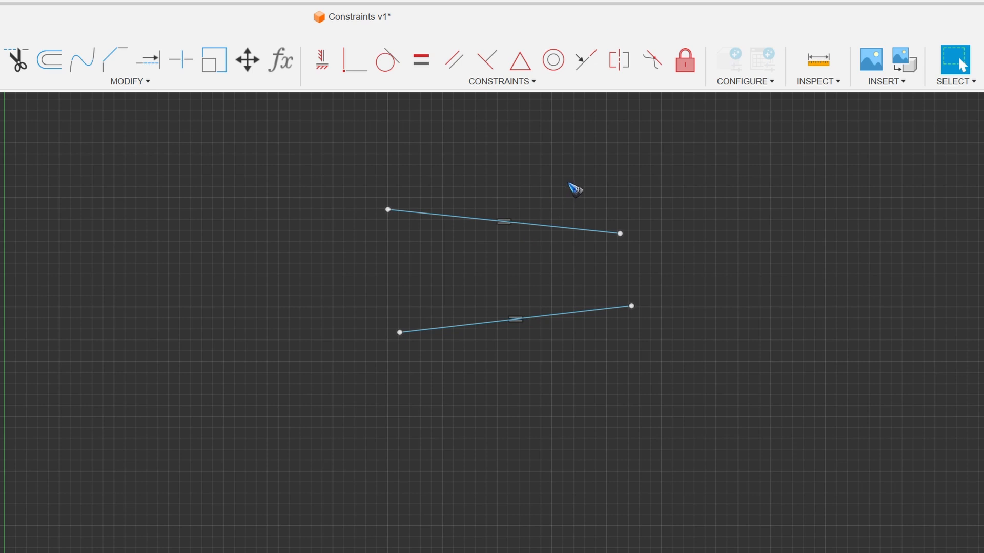
pyautogui.hotkey('ctrl', 'z')
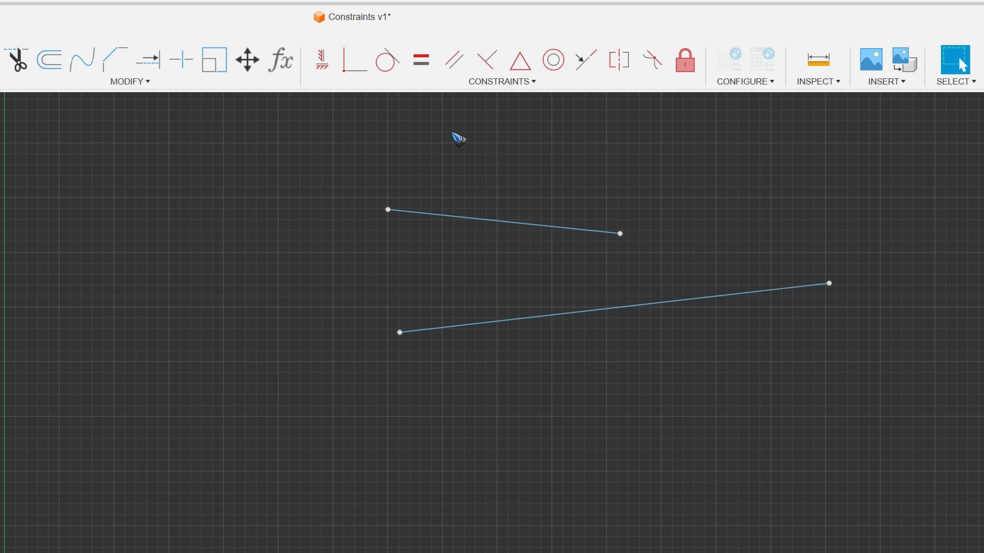
# - Constrain the lines to equal length, picking the long lower line first, and test by shortening the lower line and shifting the upper one
pyautogui.click(425, 63)
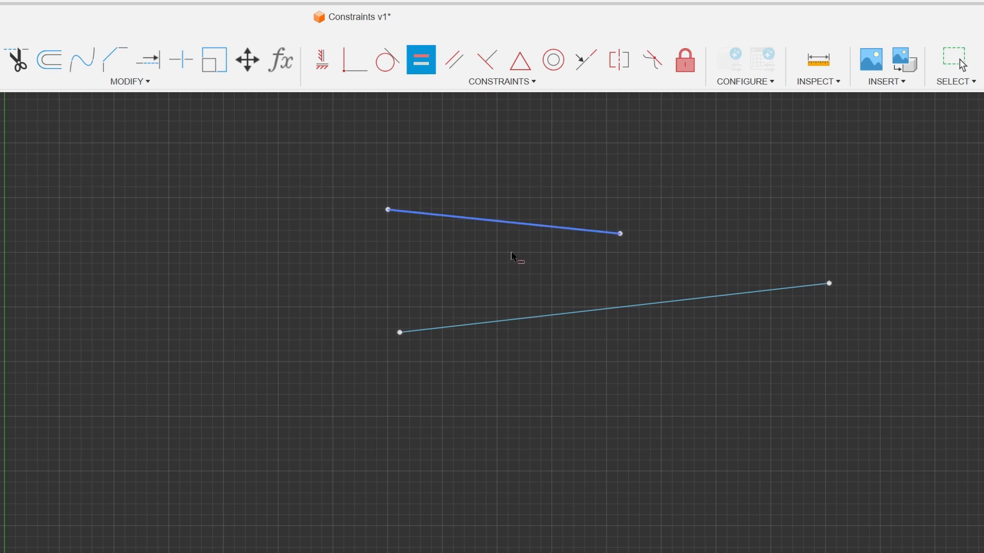
pyautogui.click(557, 318)
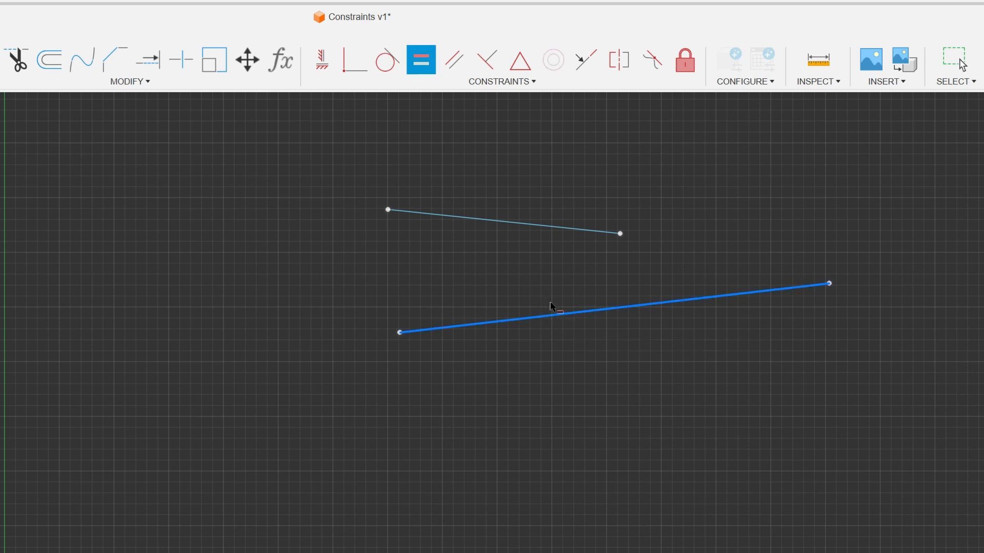
pyautogui.click(529, 232)
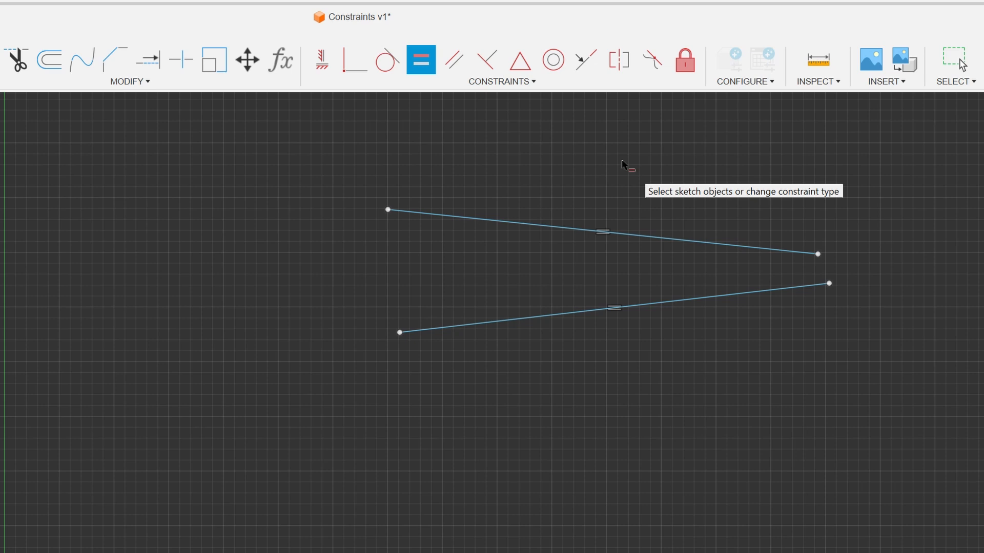
pyautogui.press('Escape')
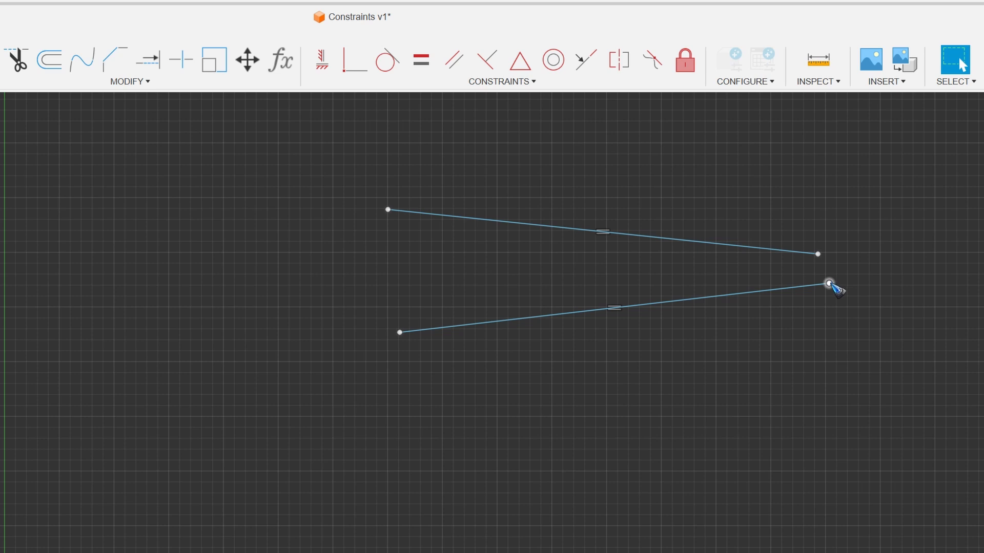
pyautogui.moveTo(829, 284); pyautogui.dragTo(683, 302)
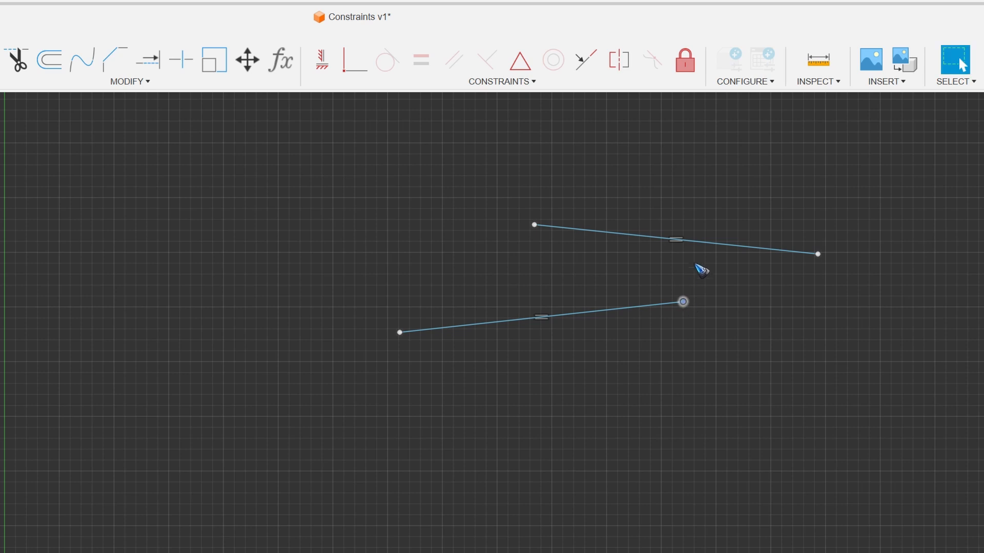
pyautogui.moveTo(707, 242); pyautogui.dragTo(554, 238)
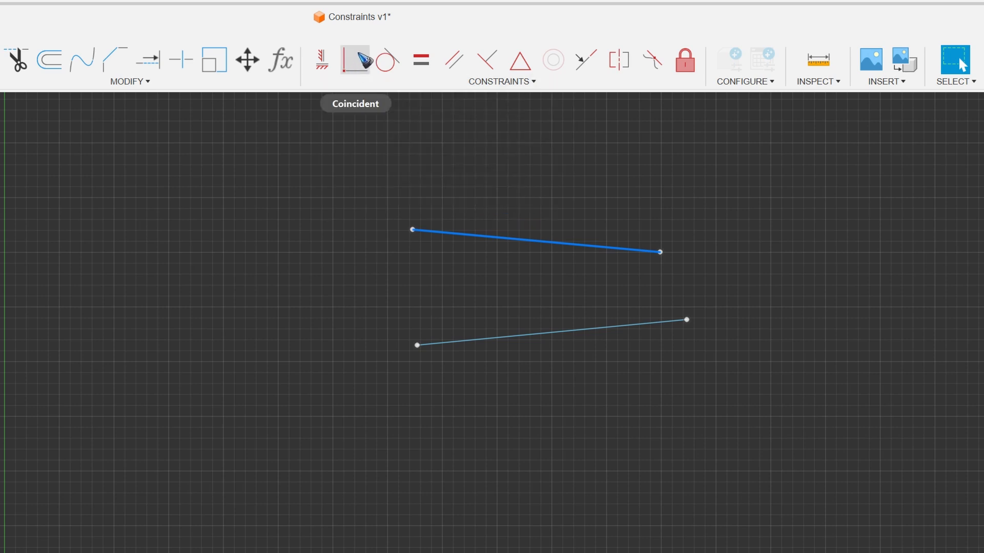
# - Make the two lines' right endpoints coincident, picking the lower line's endpoint first, and undo the constraint
pyautogui.click(364, 61)
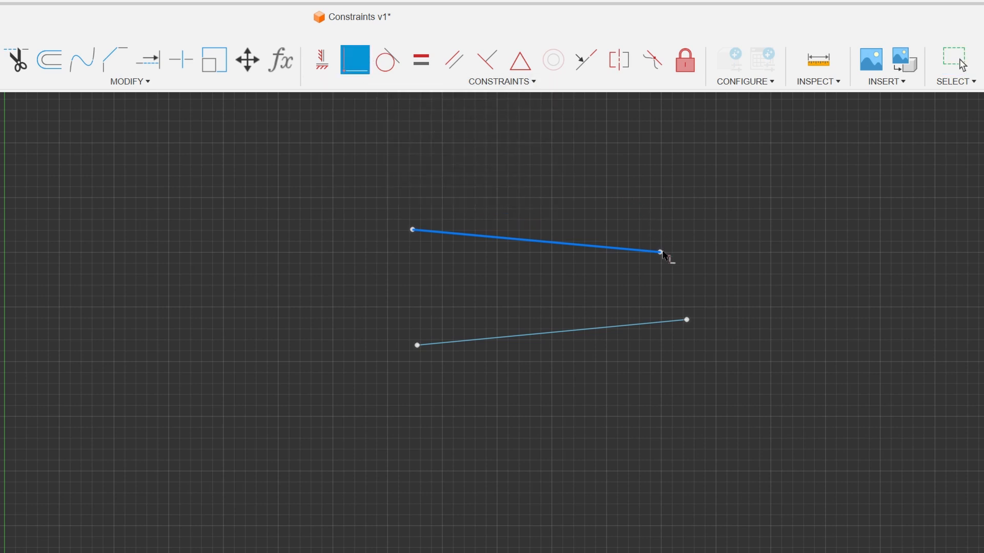
pyautogui.click(660, 252)
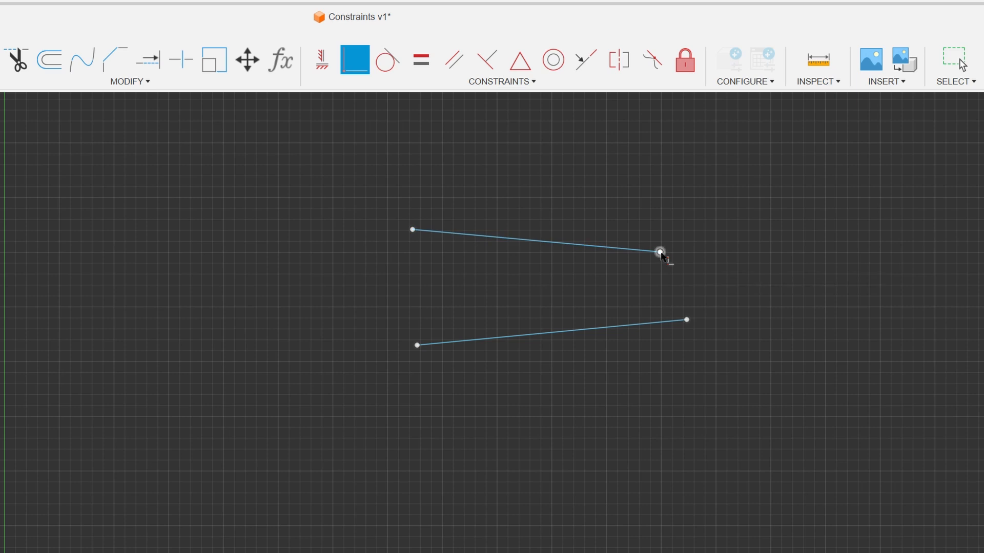
pyautogui.click(687, 320)
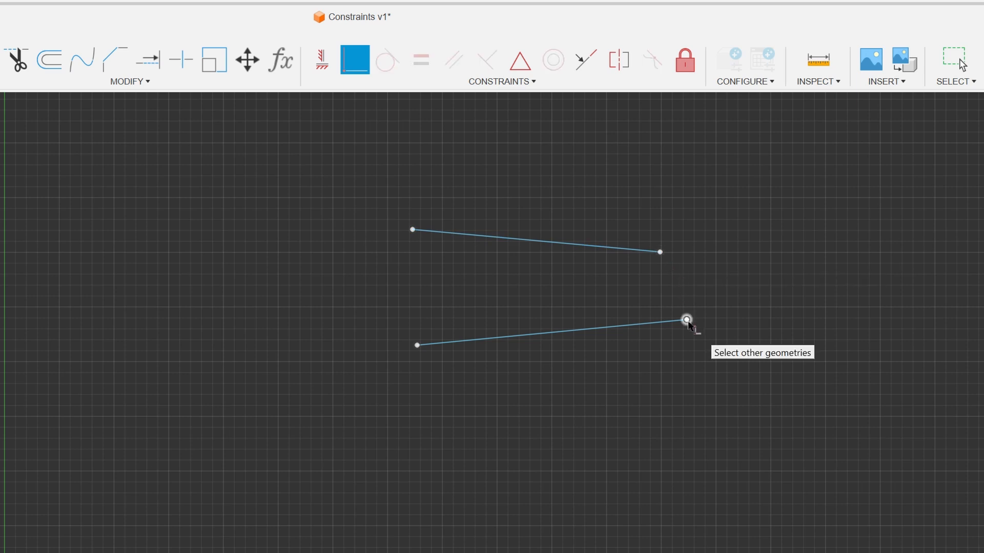
pyautogui.click(661, 253)
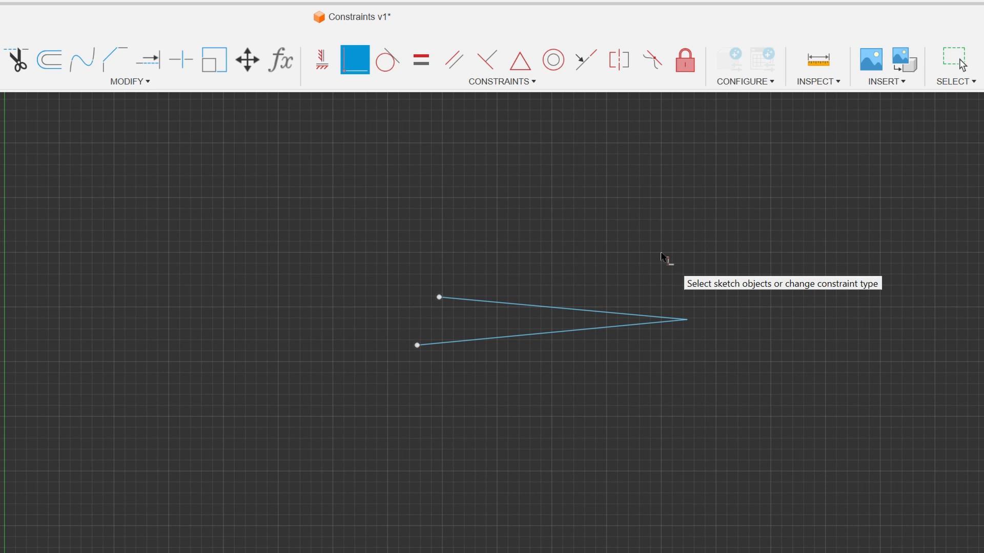
pyautogui.press('Escape')
pyautogui.hotkey('ctrl', 'z')
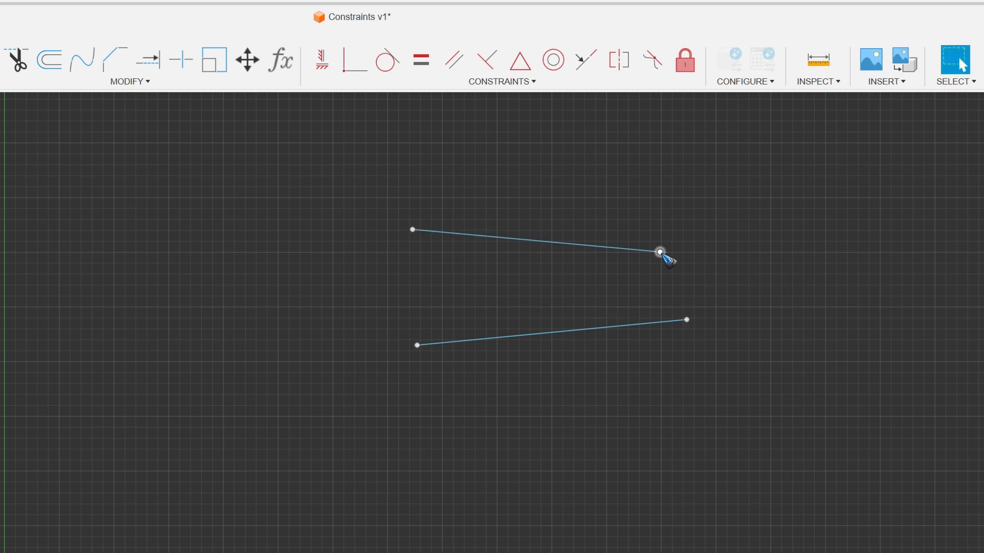
# - Apply a Coincident constraint to the two right endpoints, picking the upper line's endpoint before the lower line's
pyautogui.click(360, 70)
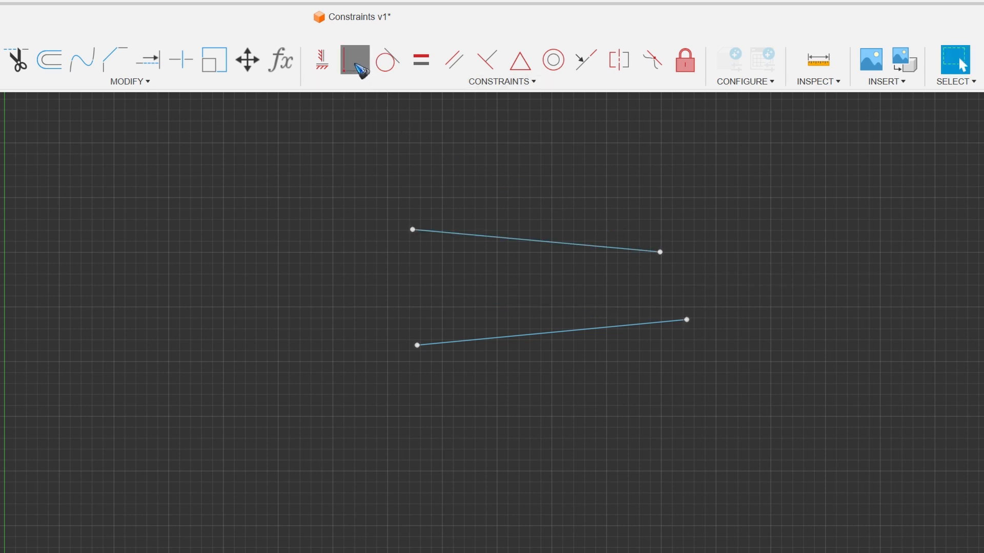
pyautogui.click(661, 253)
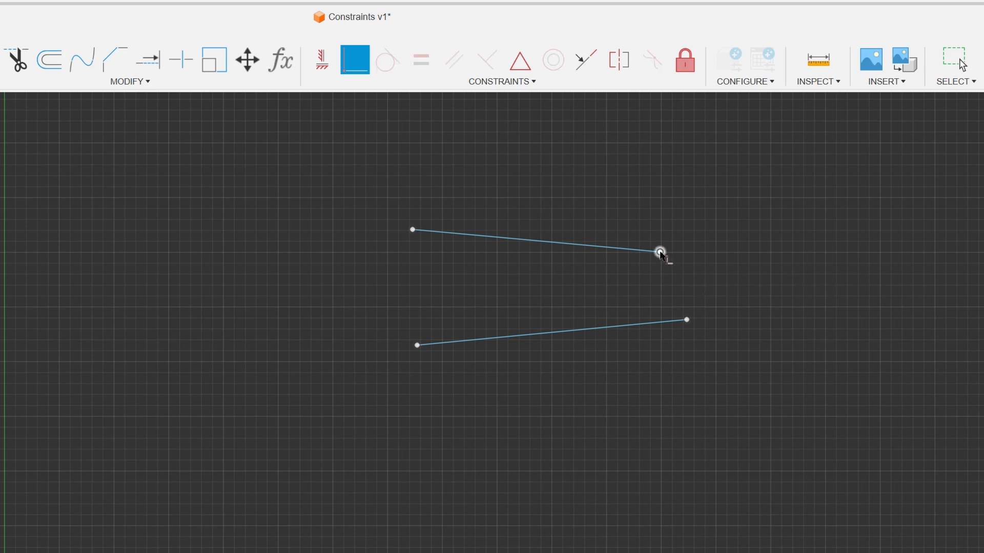
pyautogui.click(687, 320)
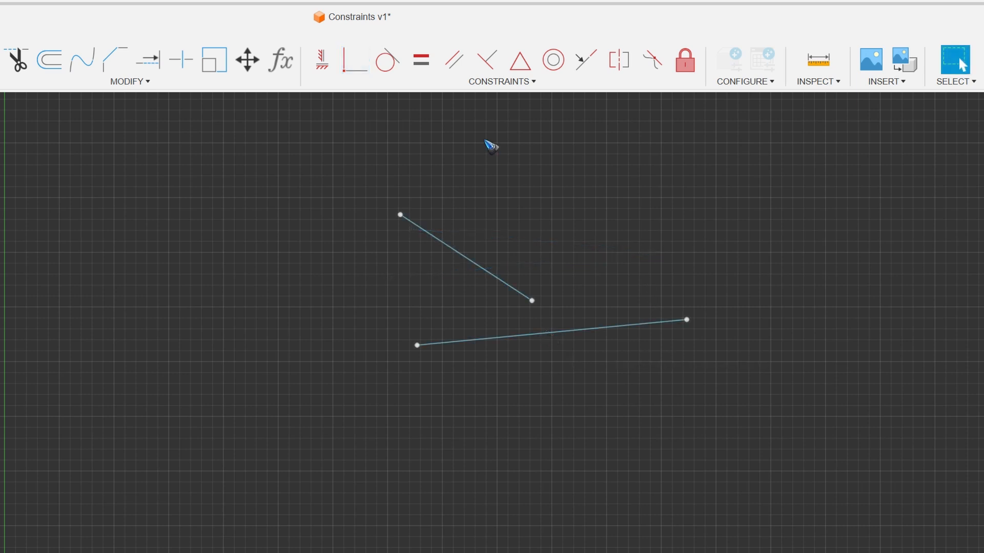
# - Constrain the steep upper line's lower endpoint coincident with the lower line, picking the endpoint first
pyautogui.click(355, 66)
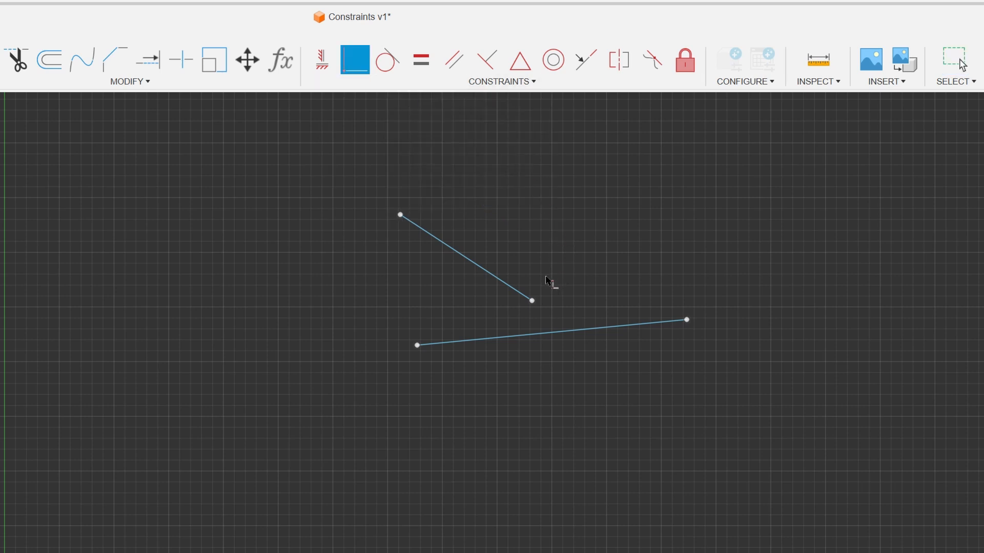
pyautogui.click(532, 301)
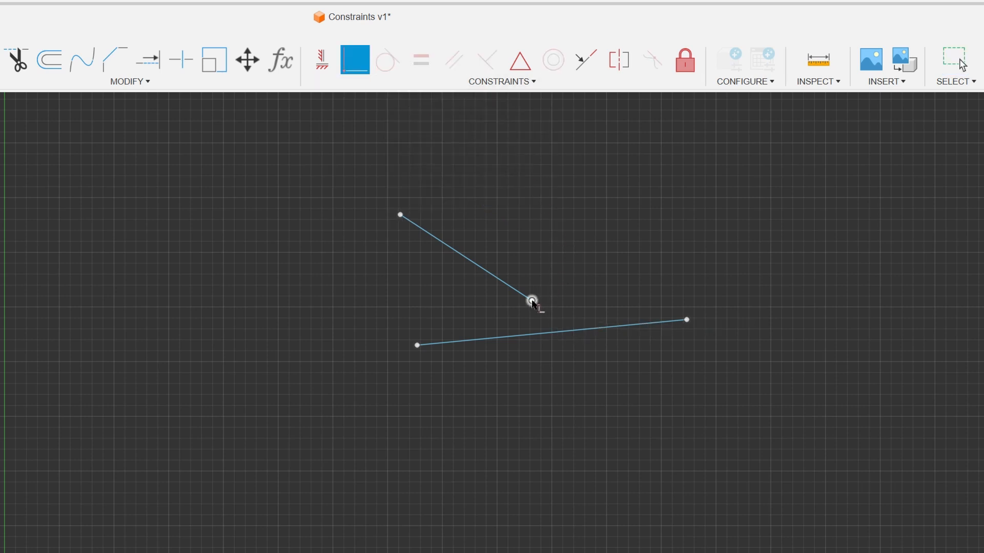
pyautogui.click(541, 338)
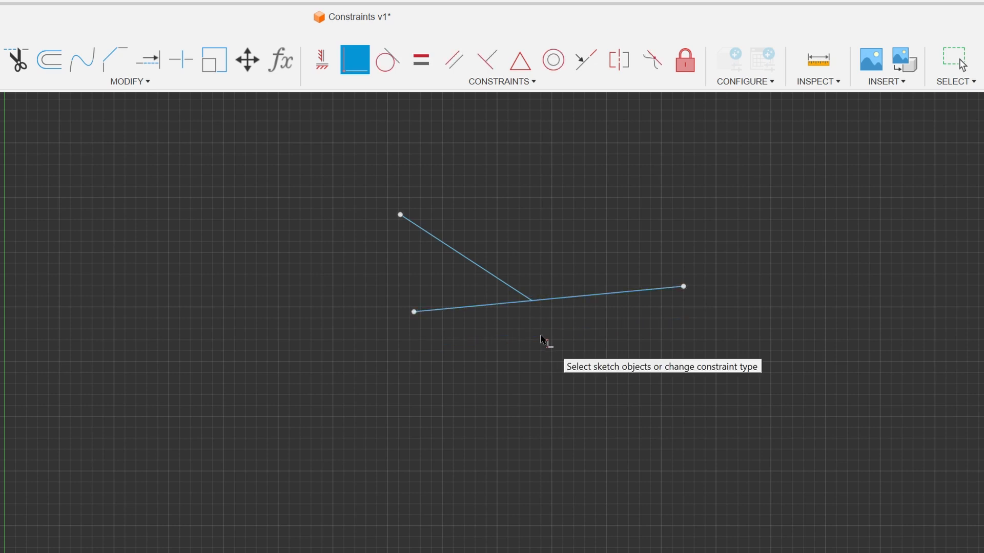
pyautogui.press('Escape')
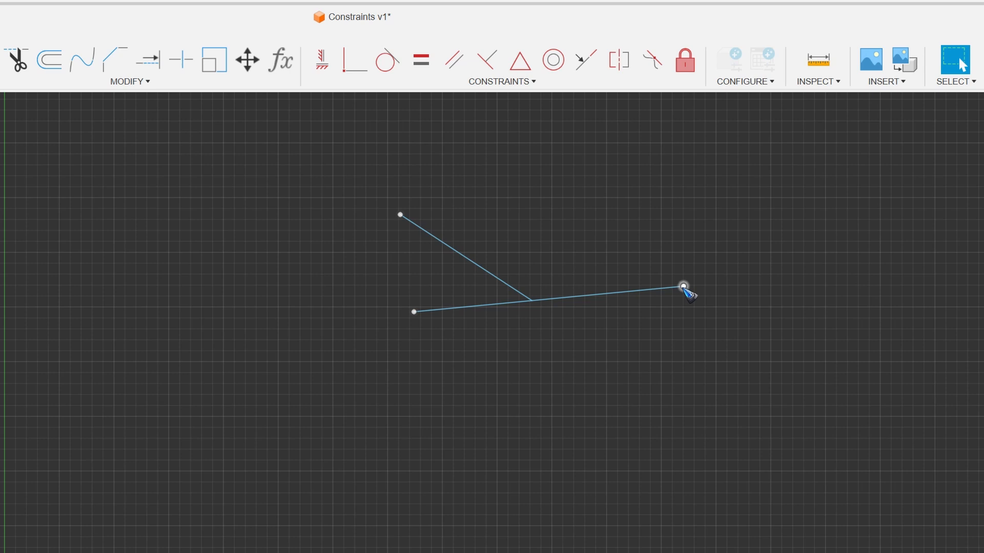
# - Test the Coincident constraint by moving the lower line's right endpoint upward and the upper line's free endpoint to the right
pyautogui.moveTo(684, 287); pyautogui.dragTo(626, 230)
pyautogui.moveTo(401, 215); pyautogui.dragTo(513, 175)
pyautogui.press('Escape')
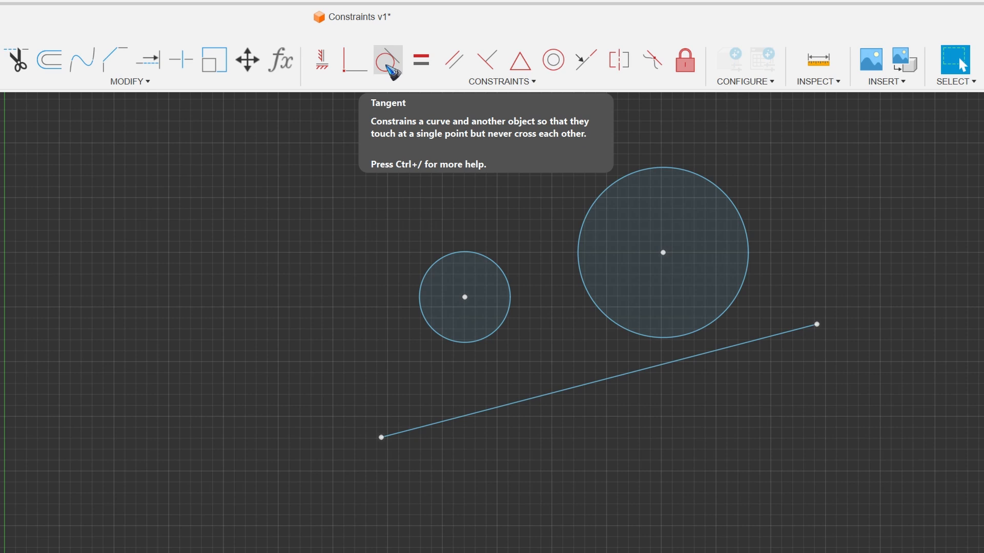
# - Constrain the sloped line tangent to the small circle, picking the circle before the line
pyautogui.click(387, 63)
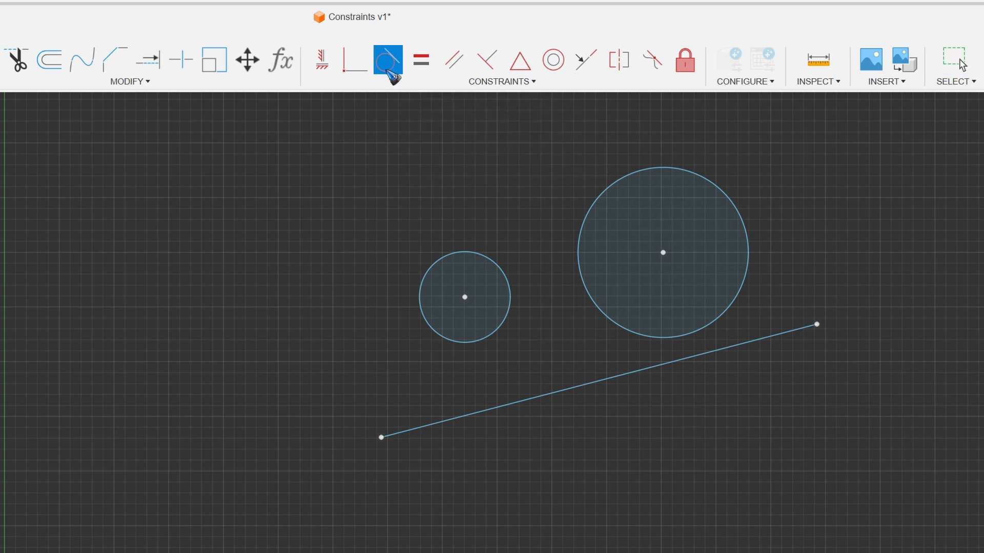
pyautogui.click(488, 345)
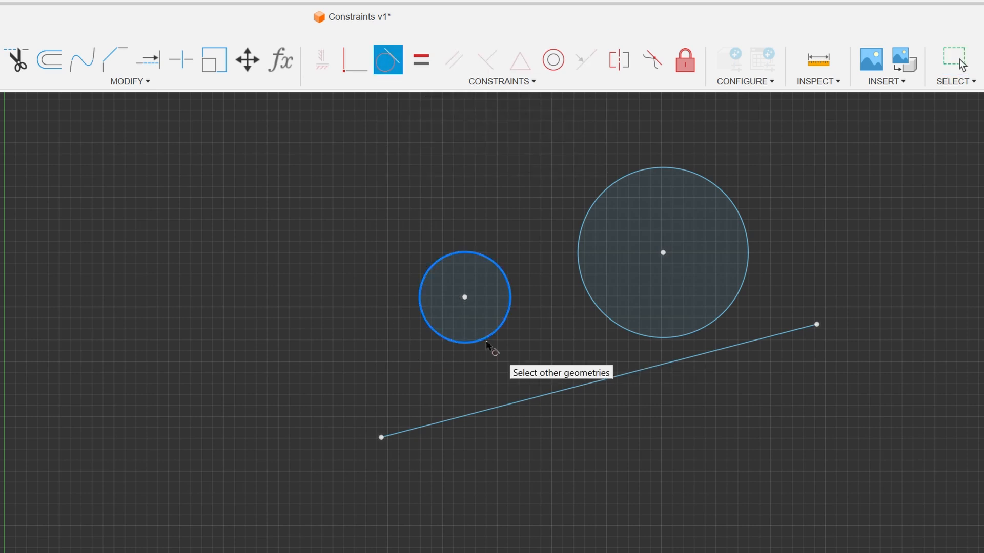
pyautogui.click(520, 405)
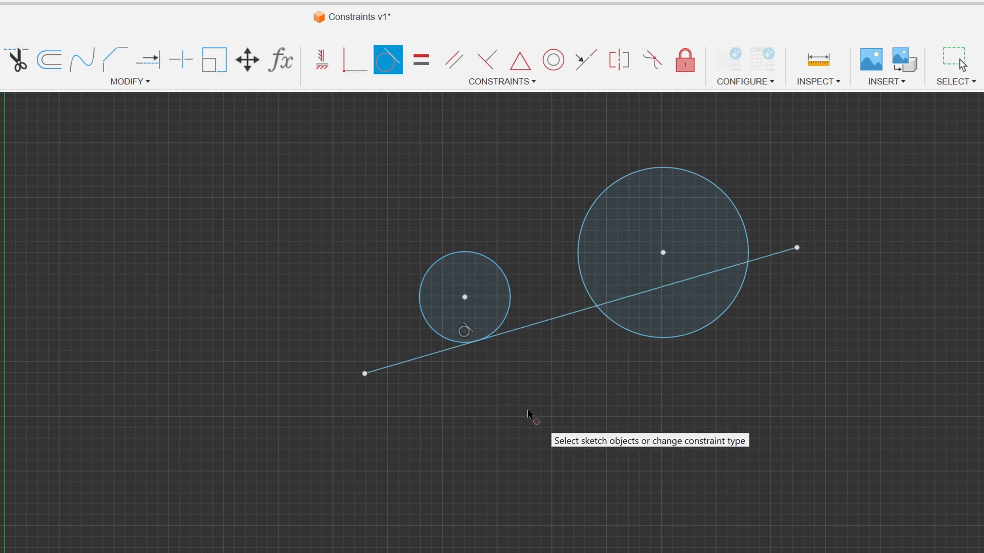
# - Apply Tangent constraints between the large circle and the sloped line, and between the large and small circles
pyautogui.click(611, 190)
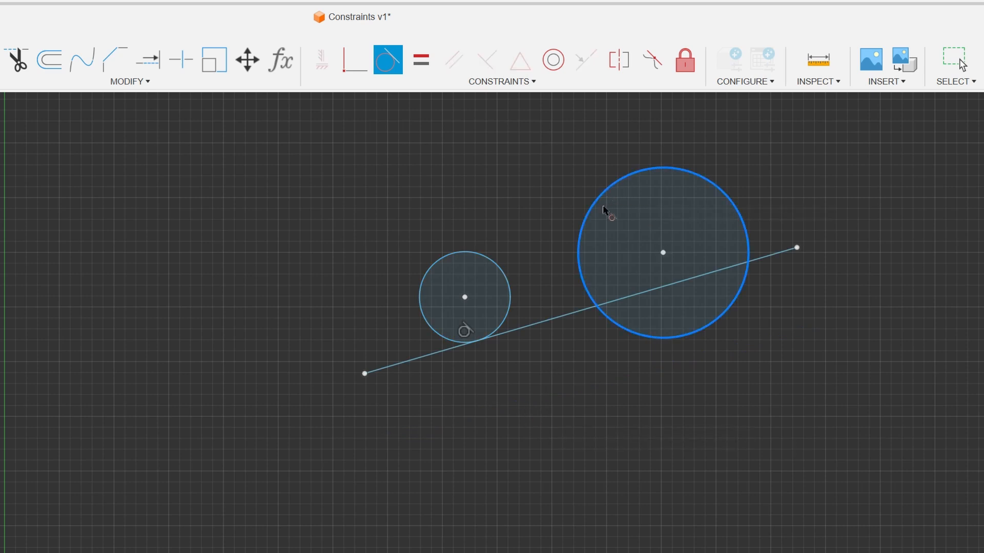
pyautogui.click(577, 319)
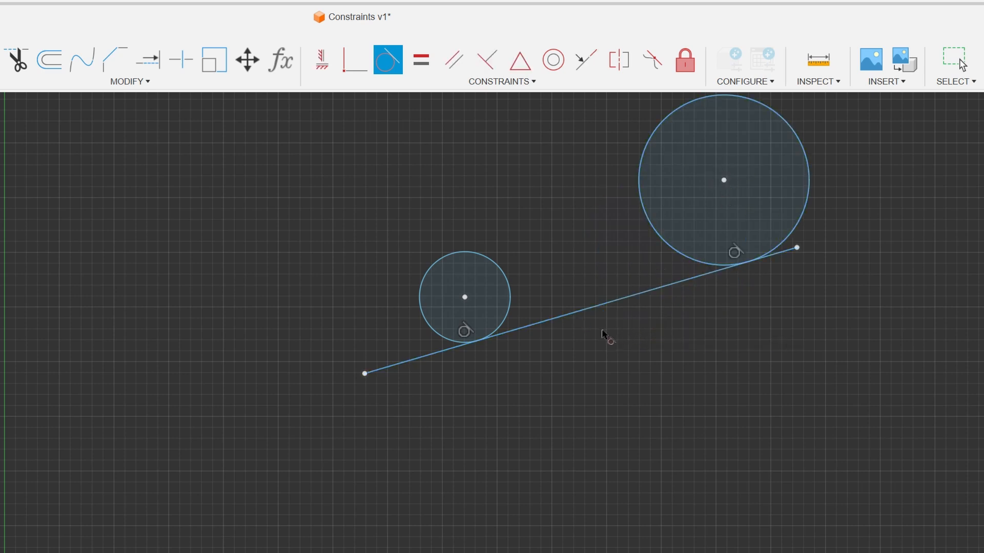
pyautogui.click(655, 236)
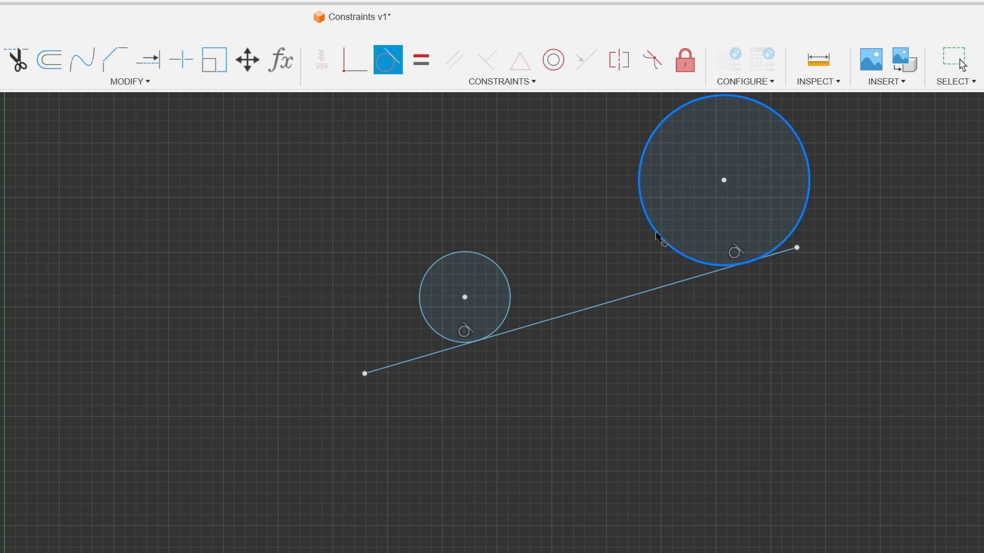
pyautogui.click(502, 276)
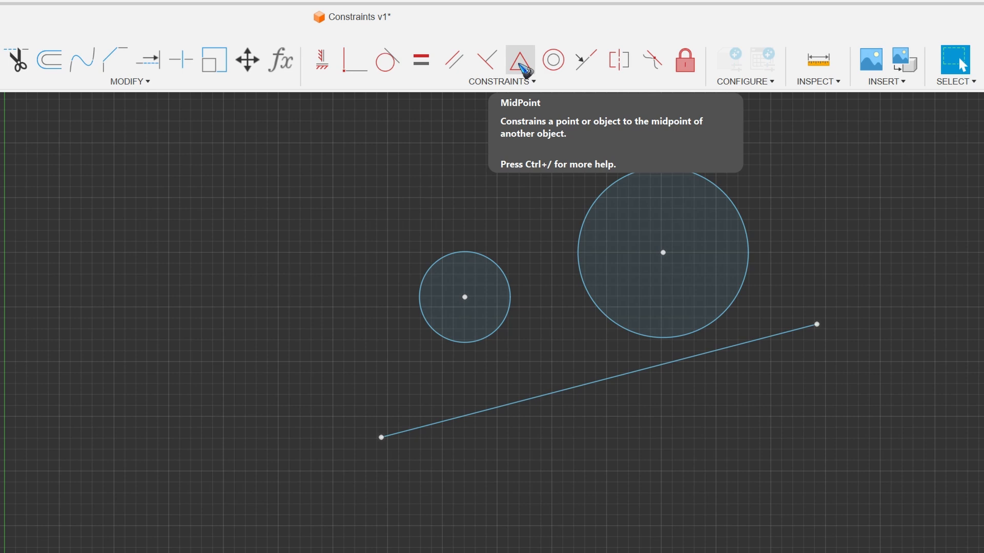
# - Constrain both circles' centers to the sloped line's midpoint, and test the result by moving the line's right endpoint upward
pyautogui.click(521, 64)
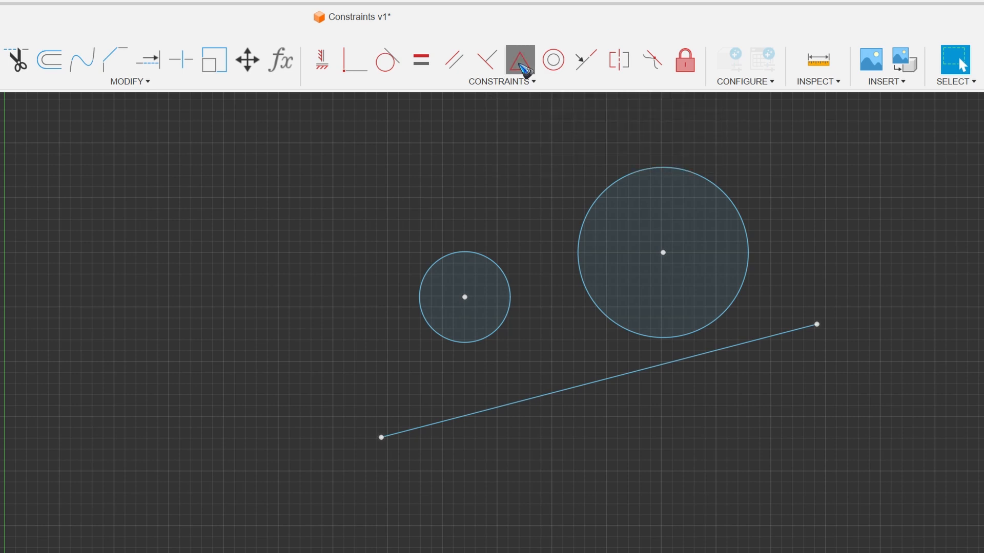
pyautogui.click(465, 297)
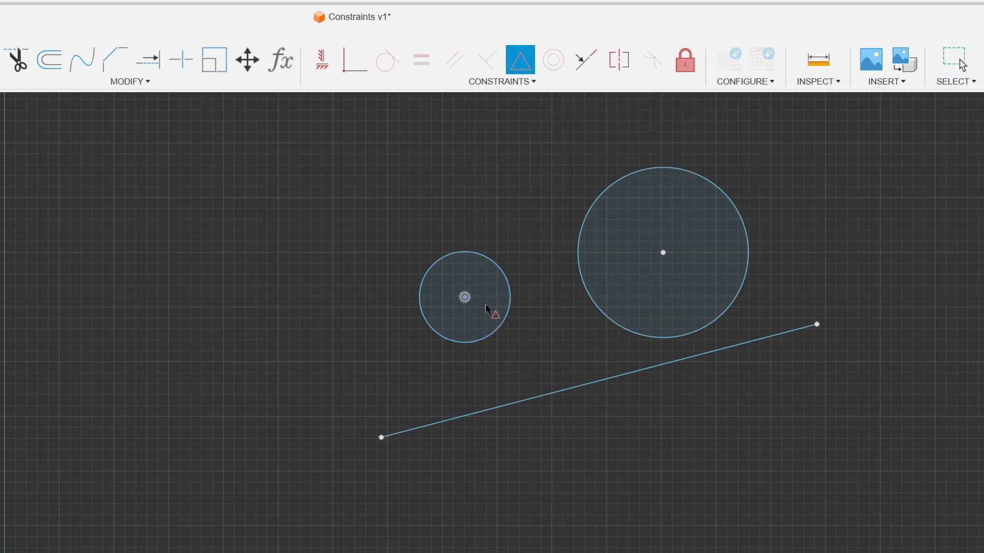
pyautogui.click(495, 413)
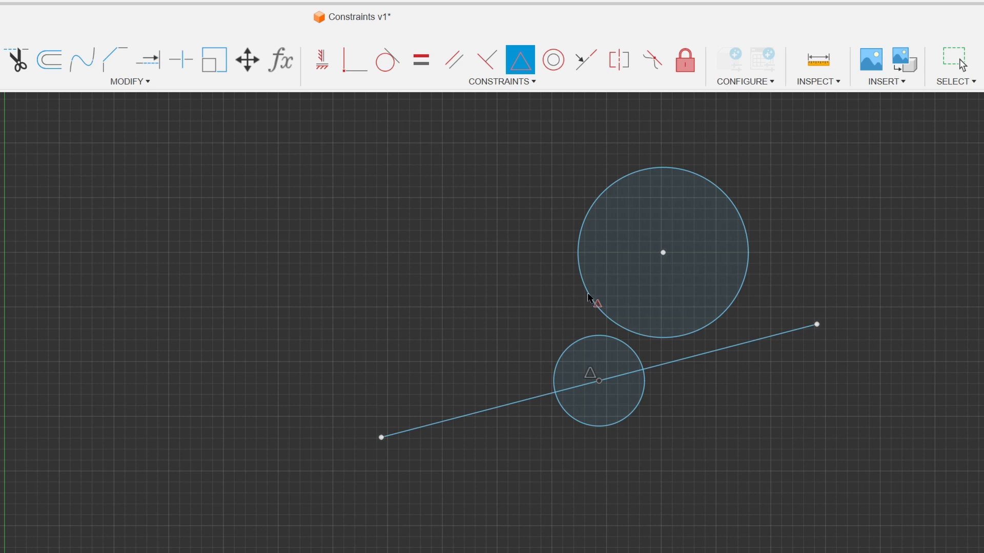
pyautogui.click(663, 253)
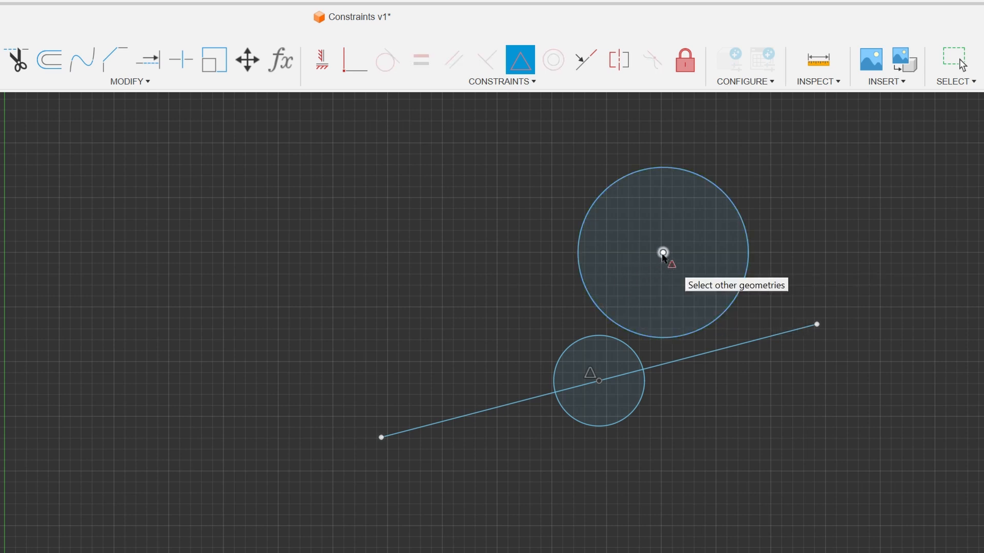
pyautogui.click(497, 410)
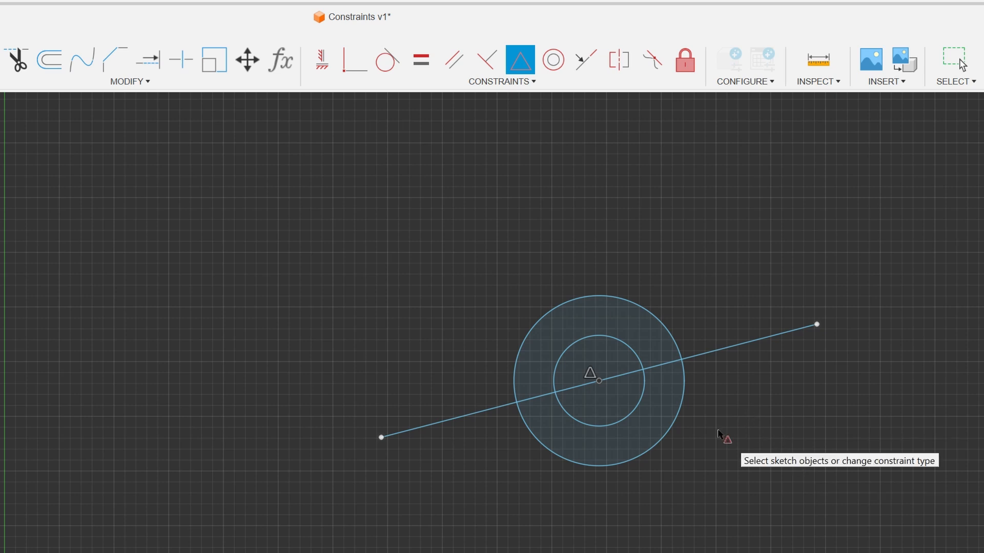
pyautogui.press('Escape')
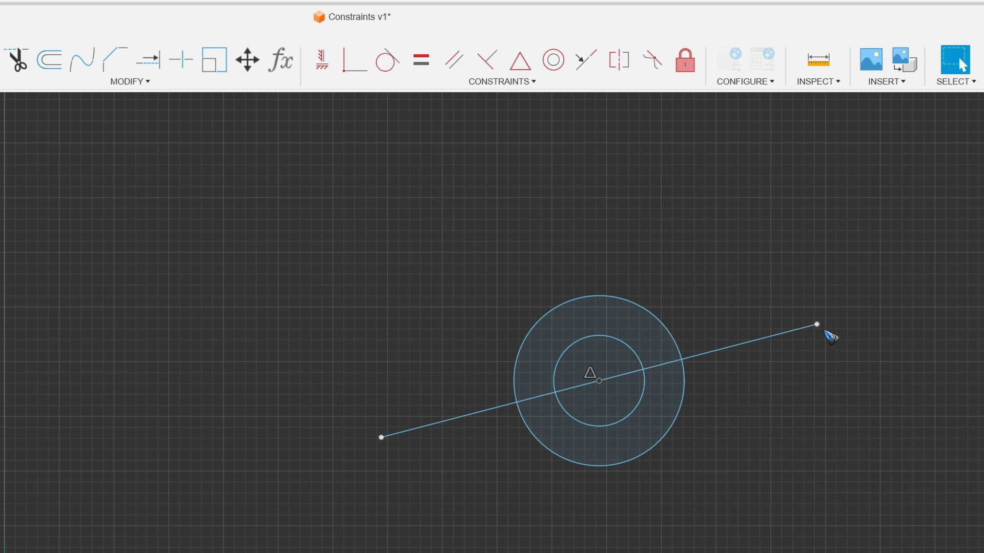
pyautogui.moveTo(817, 325); pyautogui.dragTo(760, 183)
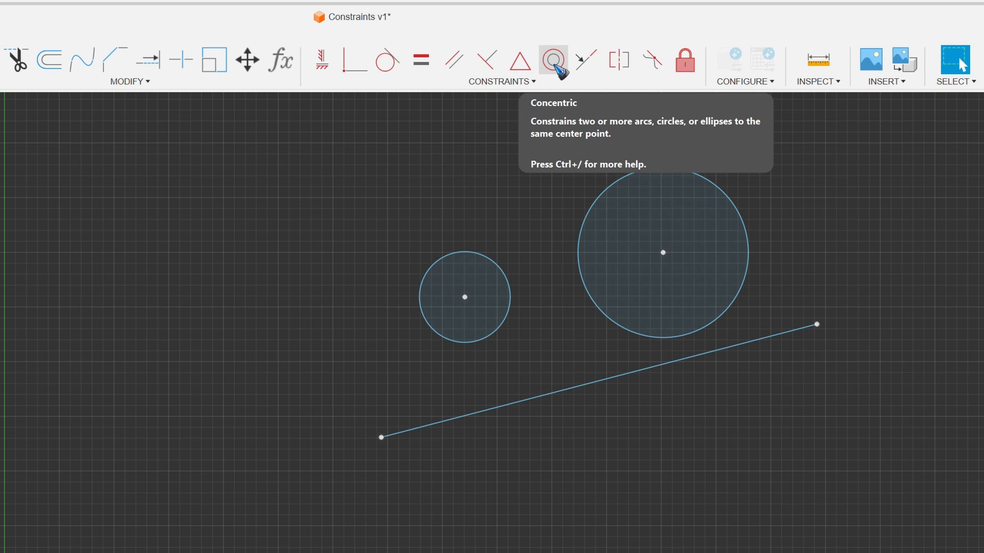
# - Try a Concentric constraint between the circles, picking the large circle before the small one, and undo it
pyautogui.click(556, 65)
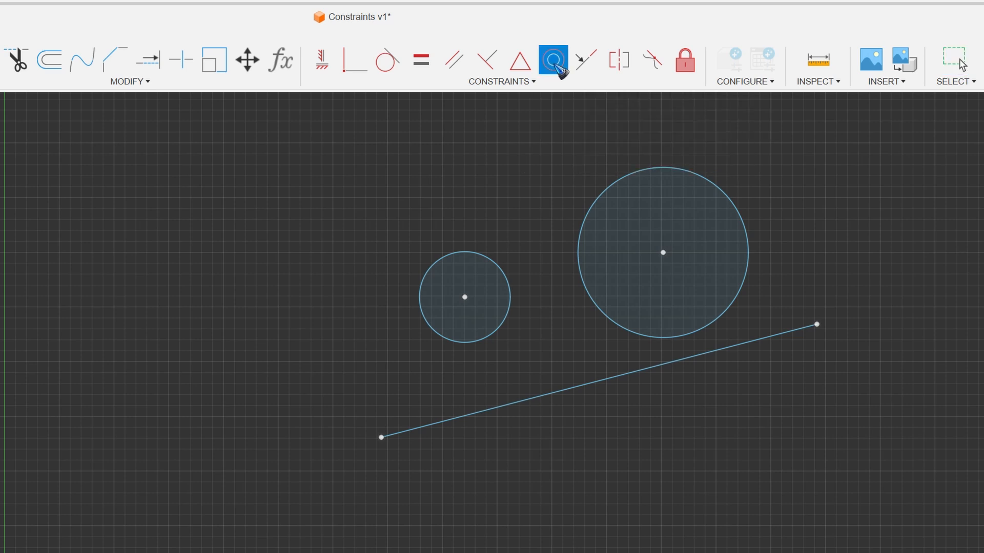
pyautogui.click(616, 190)
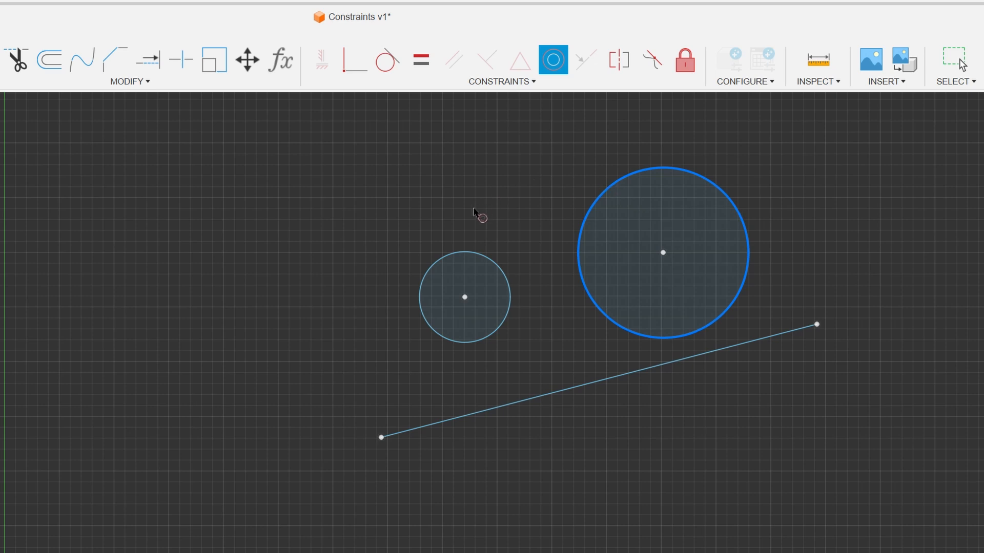
pyautogui.click(480, 259)
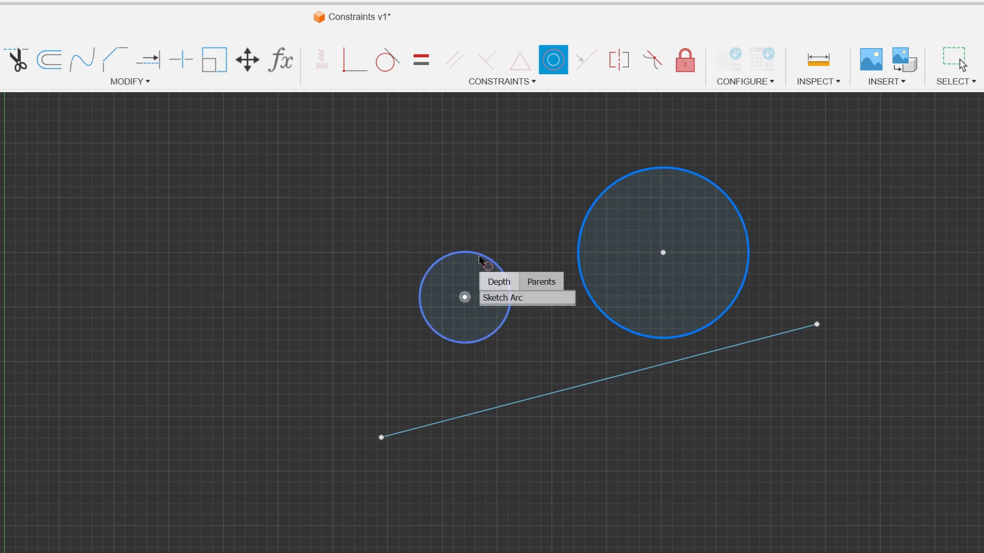
pyautogui.click(480, 260)
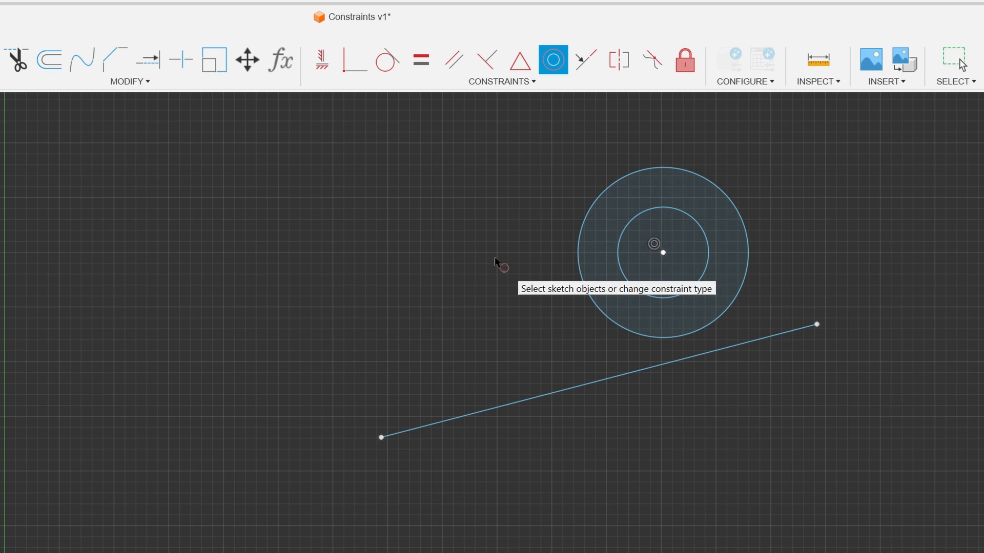
pyautogui.press('Escape')
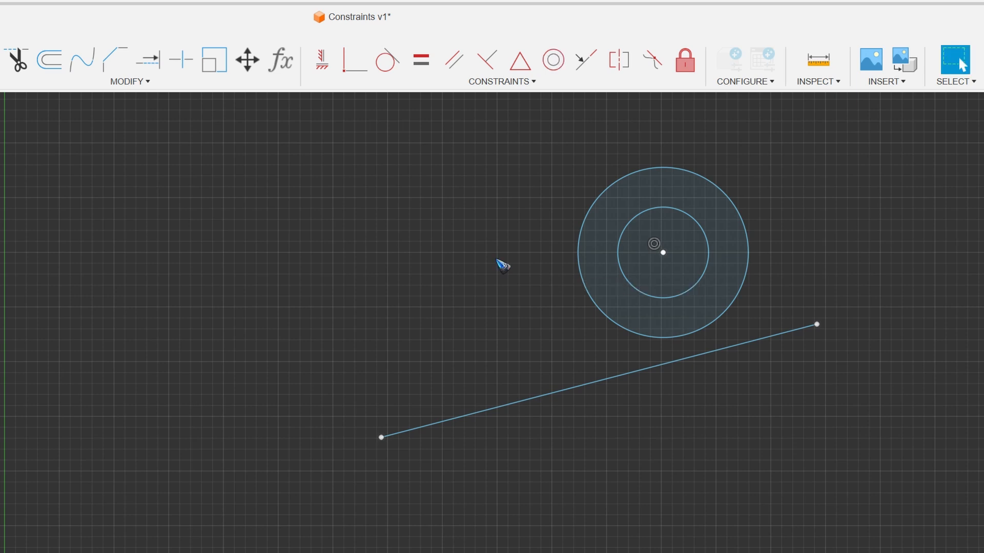
pyautogui.hotkey('ctrl', 'z')
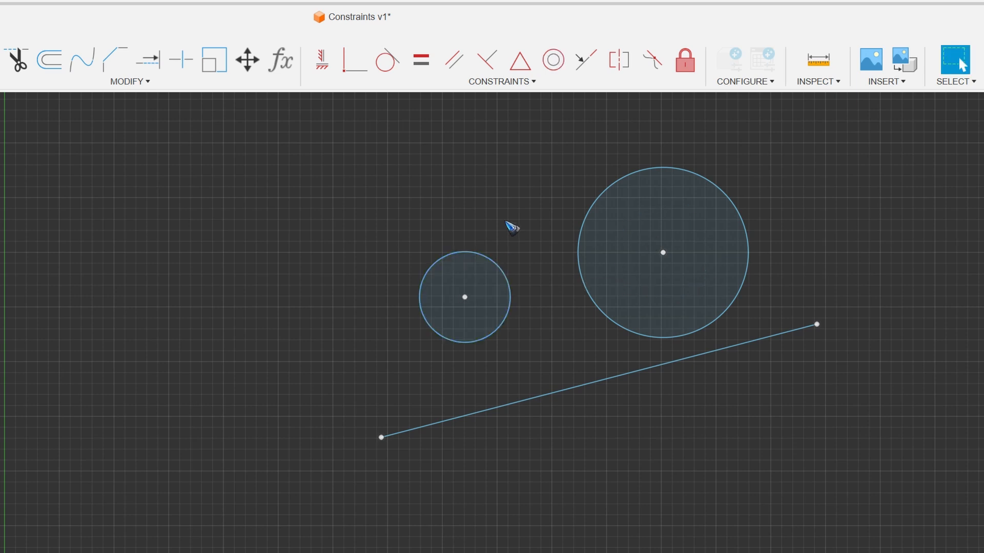
# - Constrain the circles concentric, picking the small circle before the large one
pyautogui.click(559, 60)
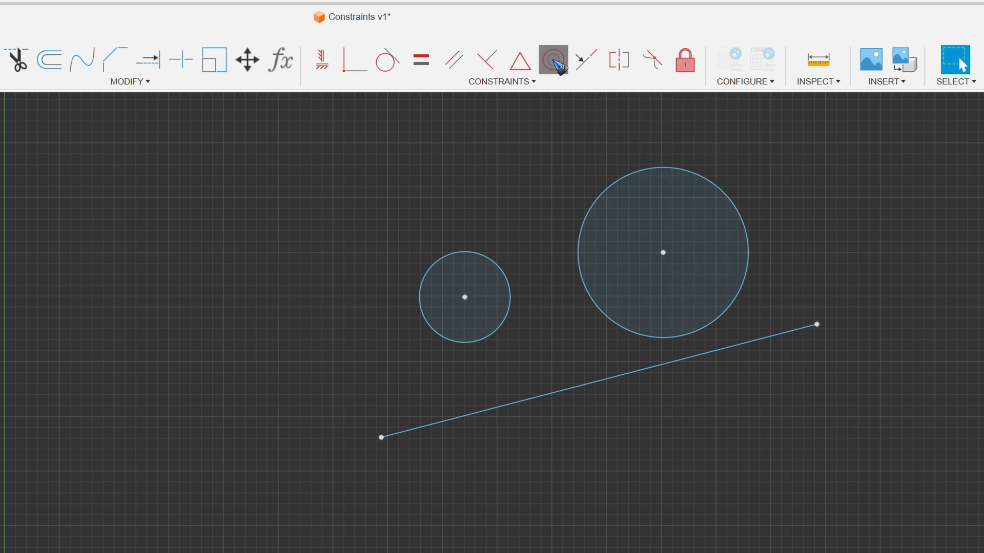
pyautogui.click(484, 261)
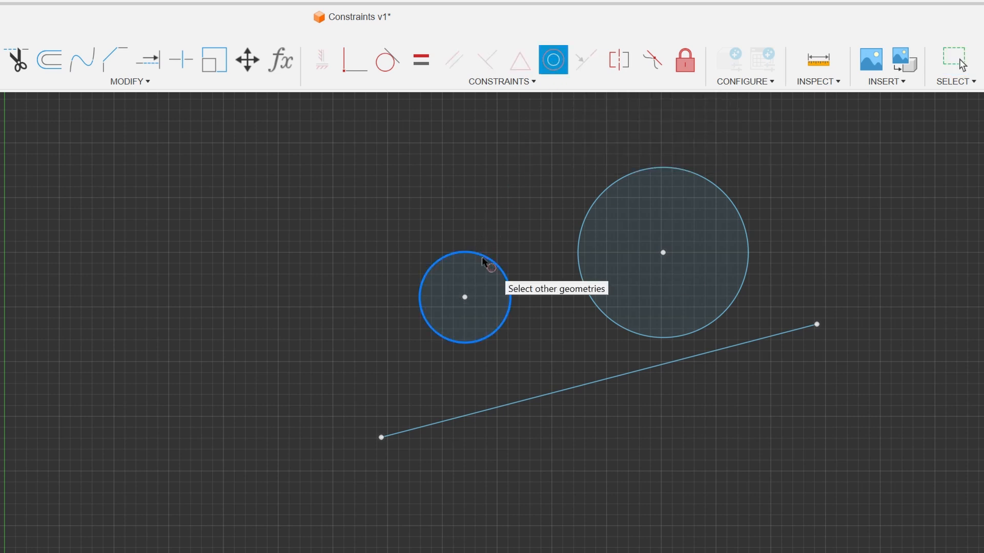
pyautogui.click(603, 199)
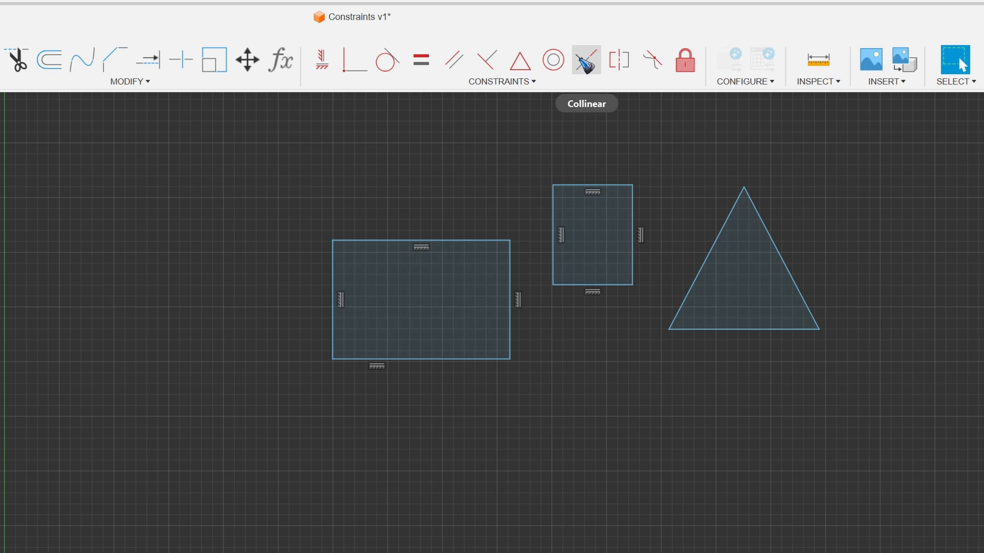
# - Constrain the bottom edges of the small rectangle and the triangle collinear with the large rectangle's bottom edge, and test by moving that edge
pyautogui.click(586, 68)
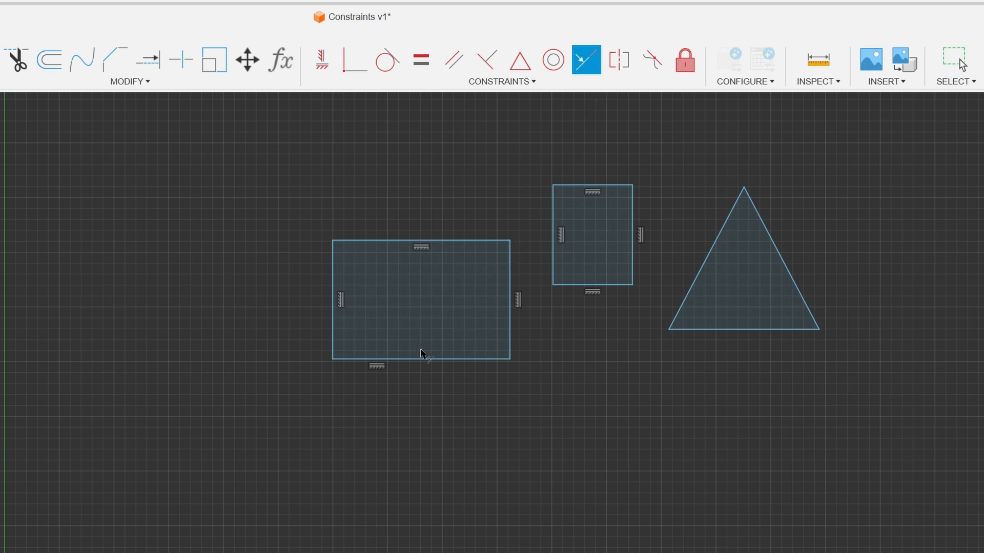
pyautogui.click(440, 361)
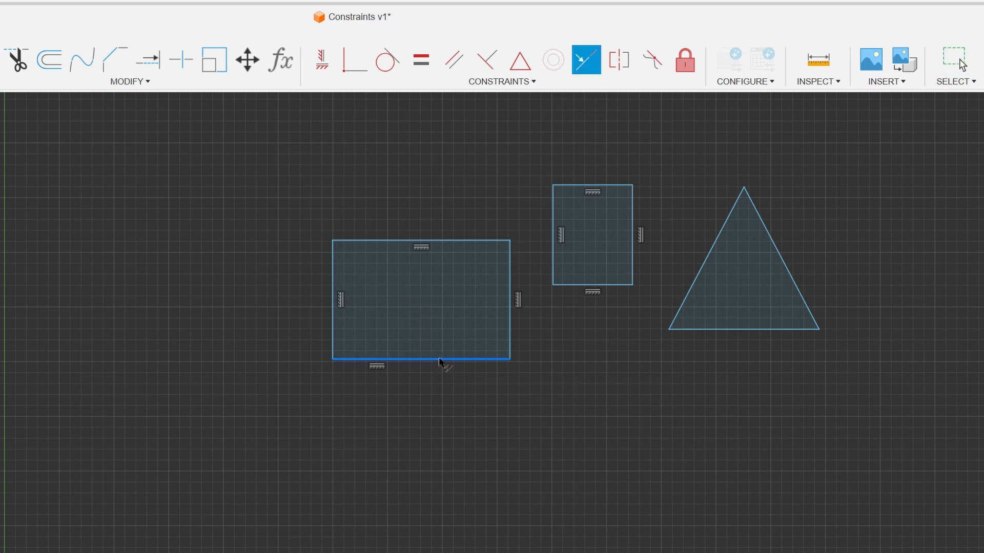
pyautogui.click(588, 285)
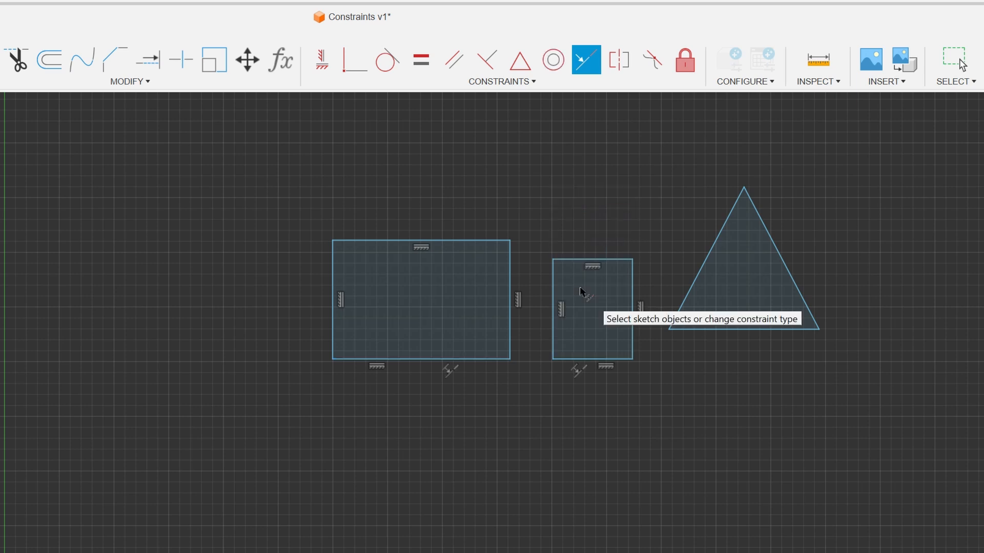
pyautogui.click(474, 361)
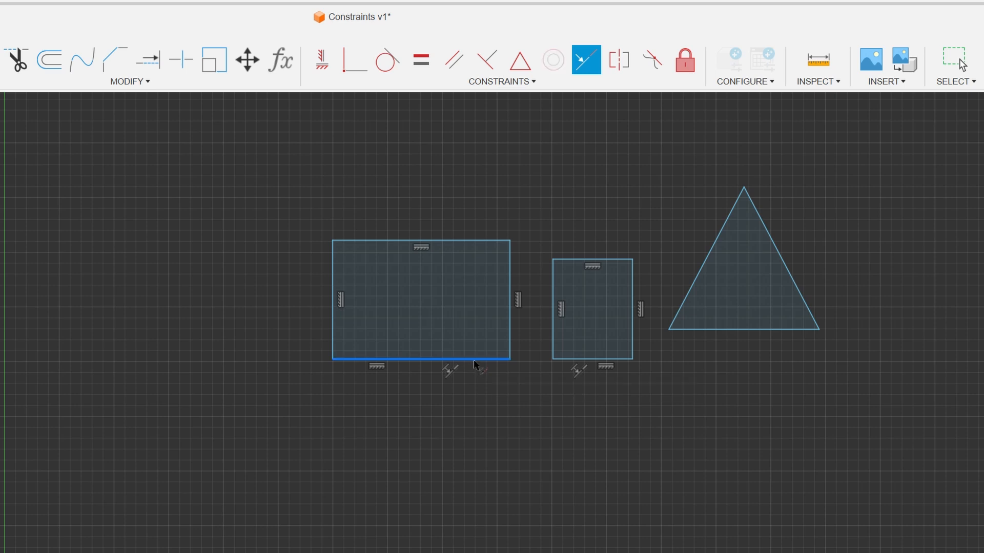
pyautogui.click(750, 331)
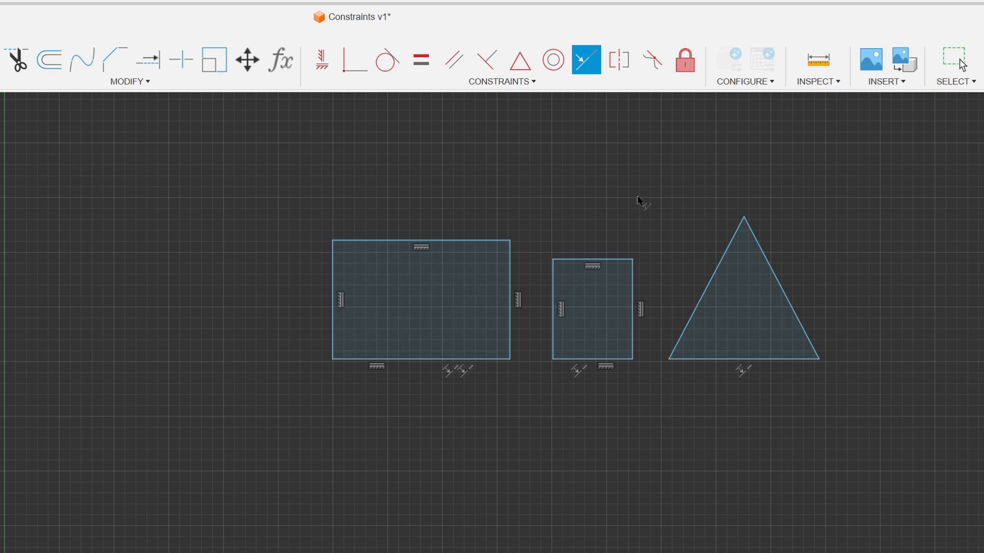
pyautogui.press('Escape')
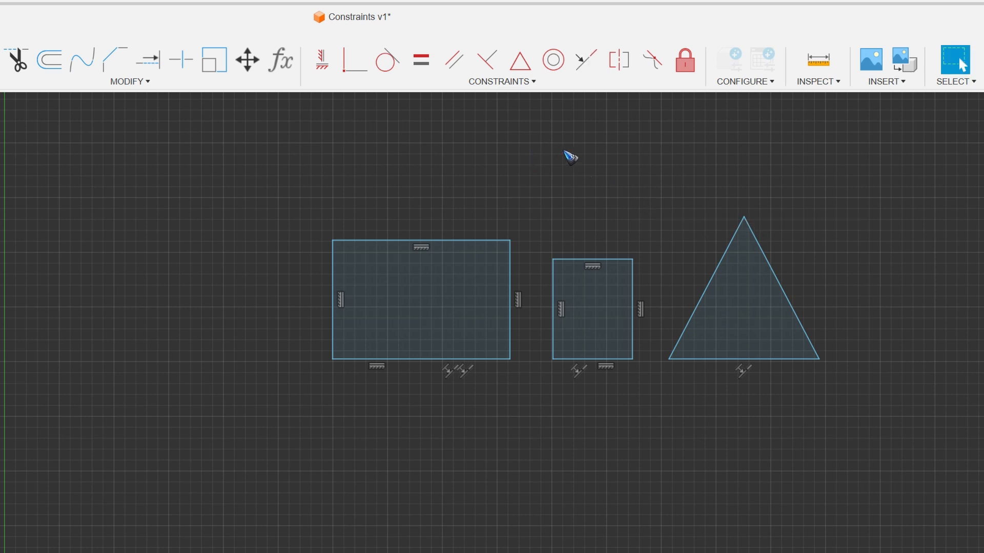
pyautogui.click(422, 360)
pyautogui.moveTo(423, 360)
pyautogui.mouseDown()
pyautogui.moveTo(424, 439)
pyautogui.moveTo(424, 304)
pyautogui.moveTo(421, 418)
pyautogui.moveTo(422, 340)
pyautogui.moveTo(424, 356)
pyautogui.mouseUp()
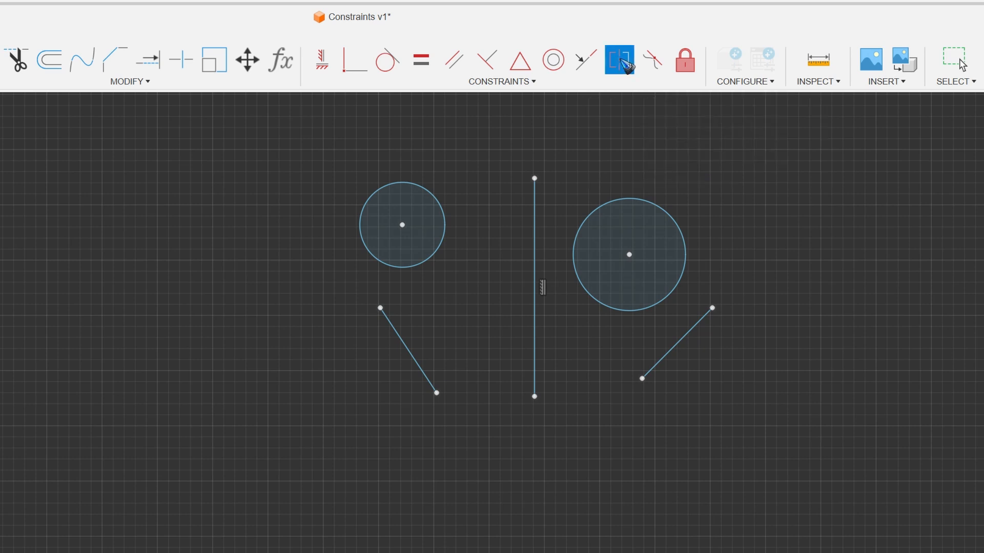
# - Constrain the two circles symmetric about the vertical line, and test the symmetry by moving the left circle upward
pyautogui.click(444, 246)
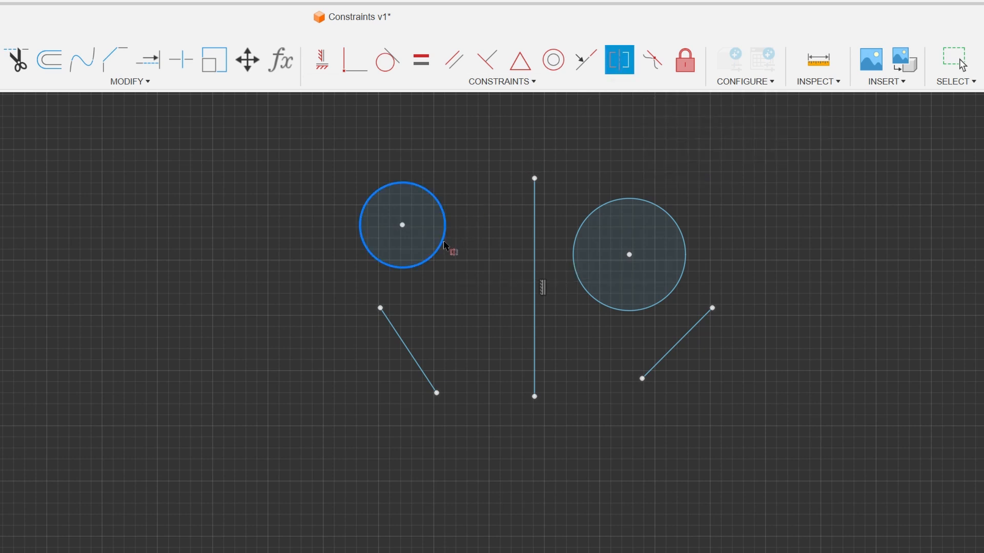
pyautogui.click(581, 244)
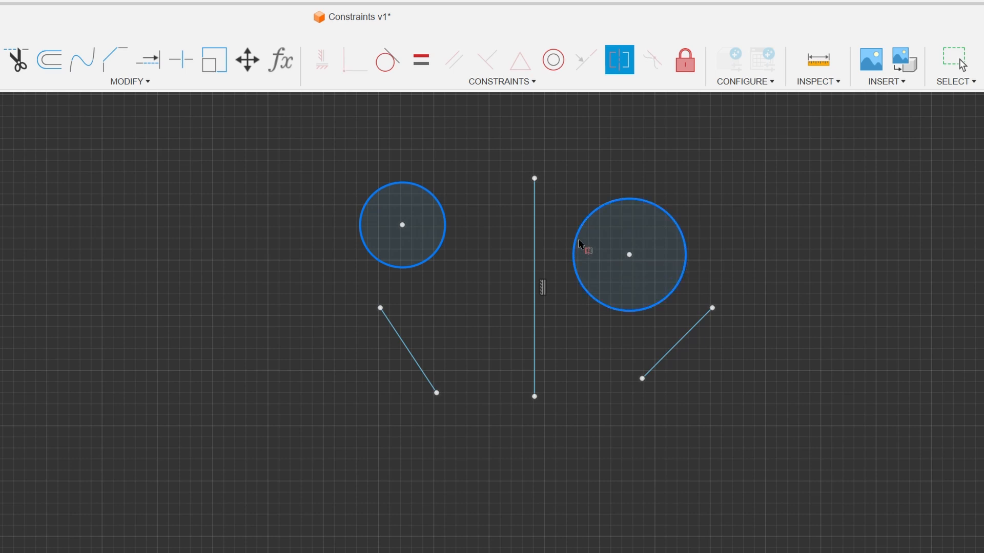
pyautogui.click(534, 245)
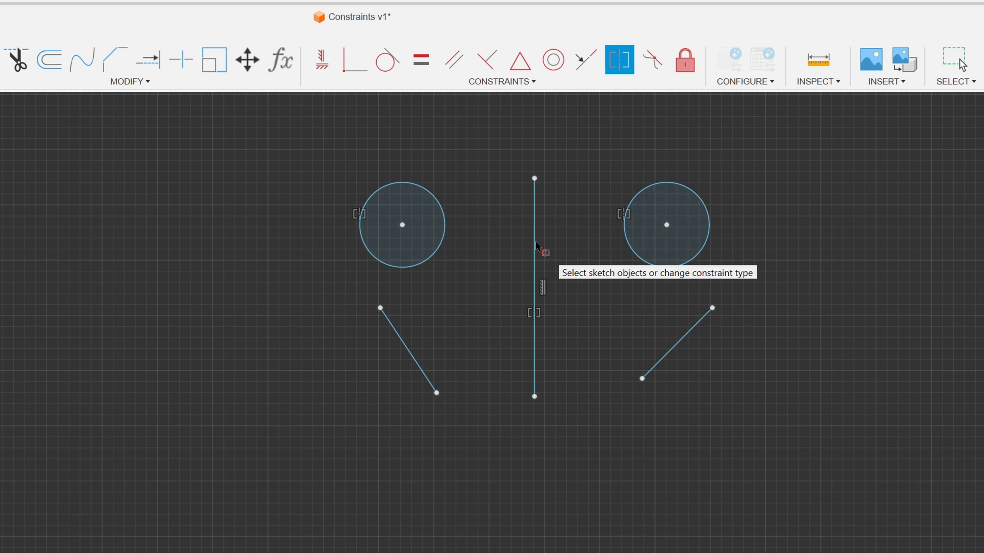
pyautogui.press('Escape')
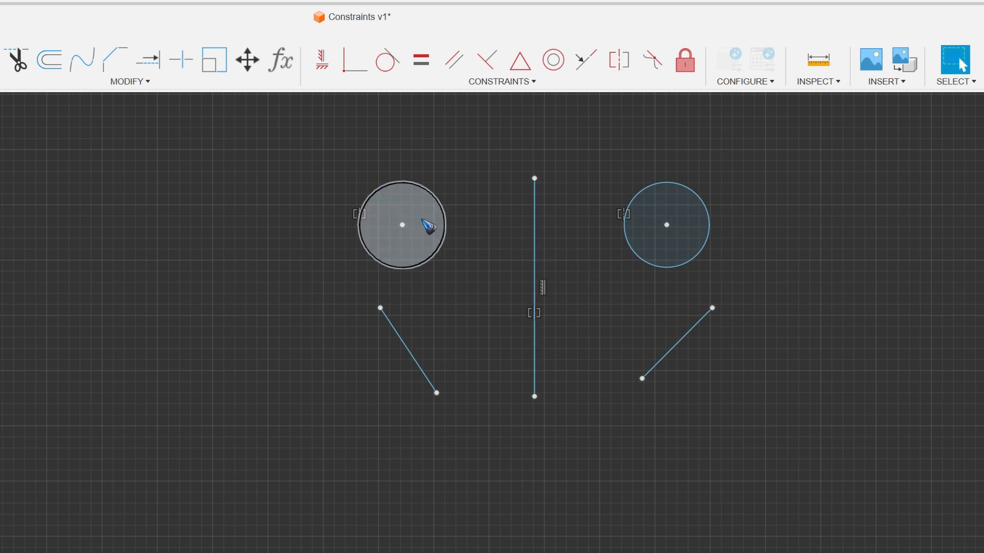
pyautogui.moveTo(412, 233); pyautogui.dragTo(412, 197)
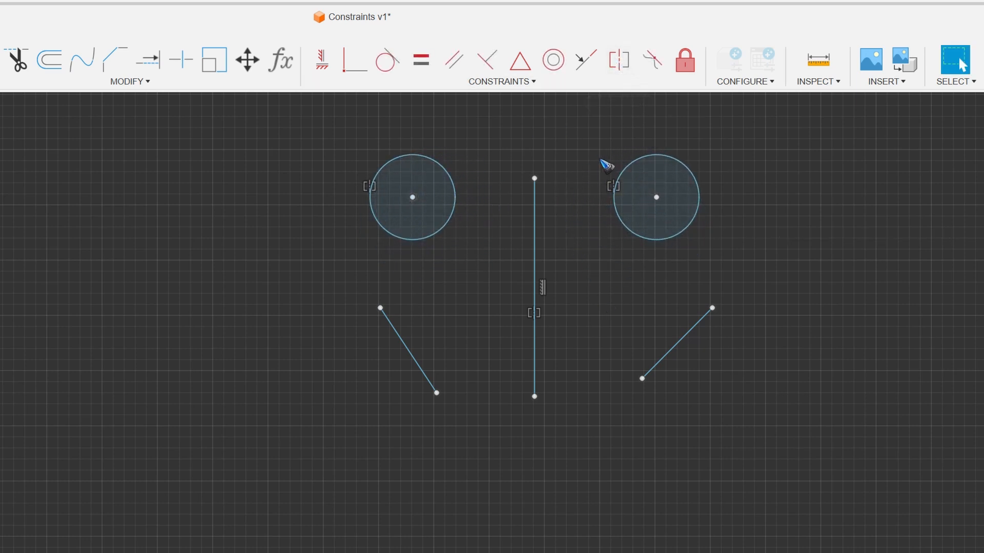
# - Constrain the two slanted lines' upper endpoints symmetric about the vertical line, and test by moving the left line's upper endpoint
pyautogui.click(620, 64)
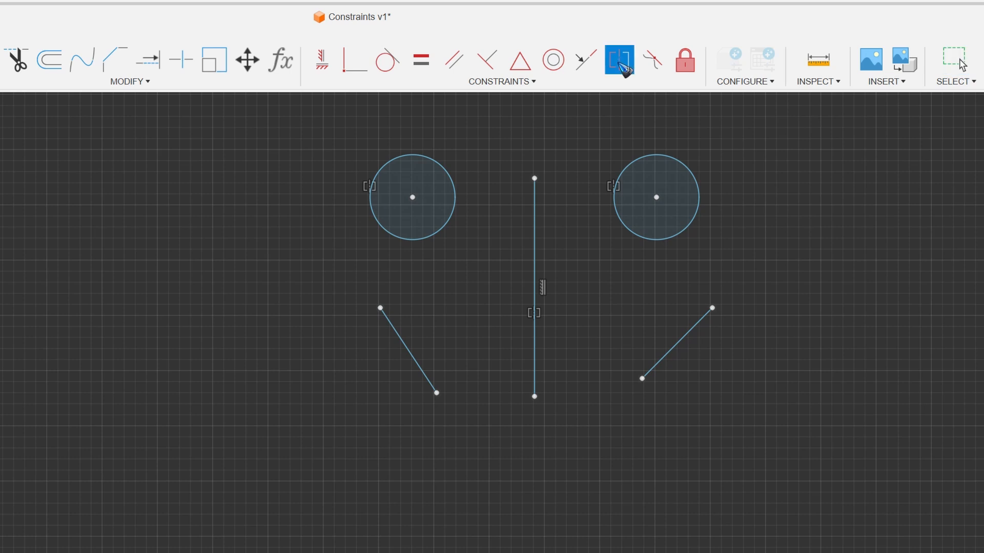
pyautogui.click(380, 308)
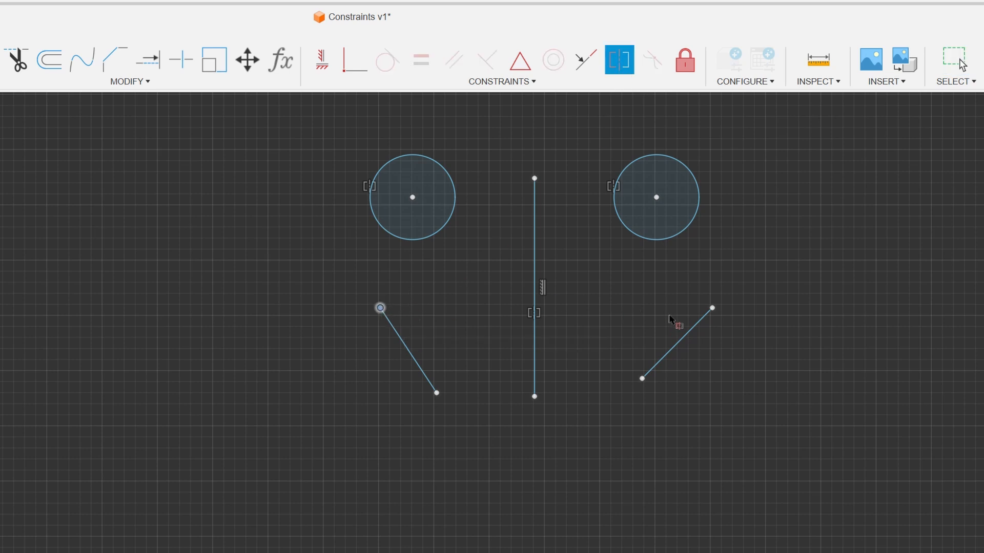
pyautogui.click(711, 310)
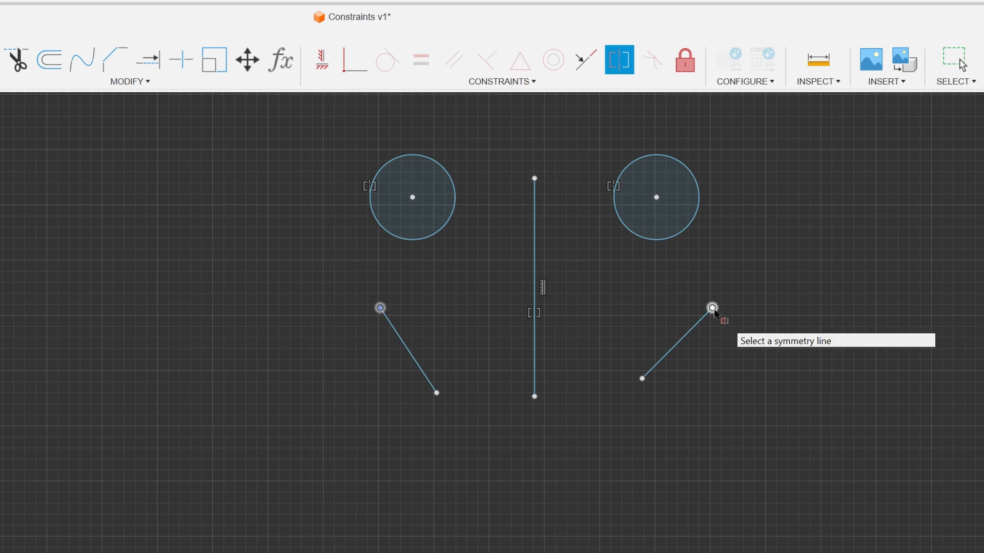
pyautogui.click(535, 279)
pyautogui.press('Escape')
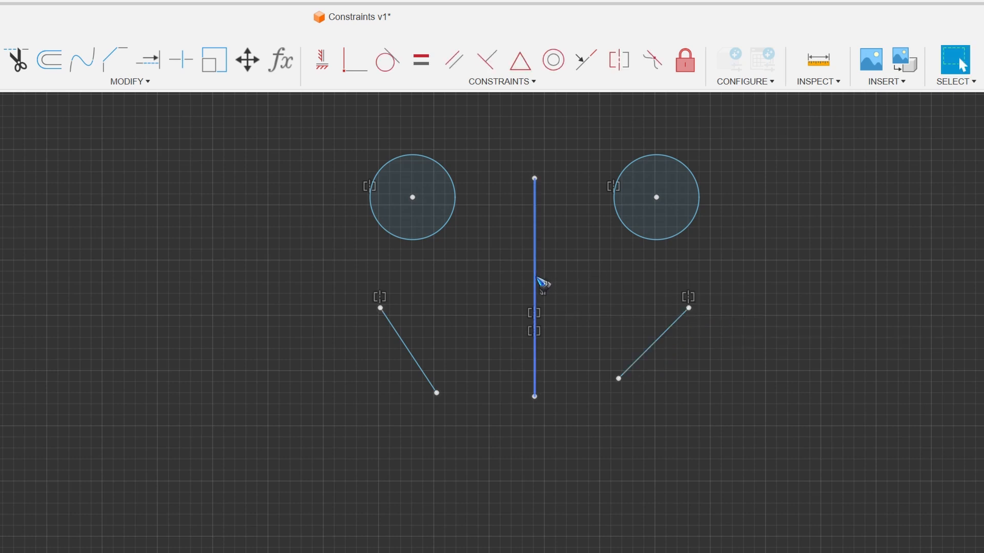
pyautogui.moveTo(381, 308); pyautogui.dragTo(390, 286)
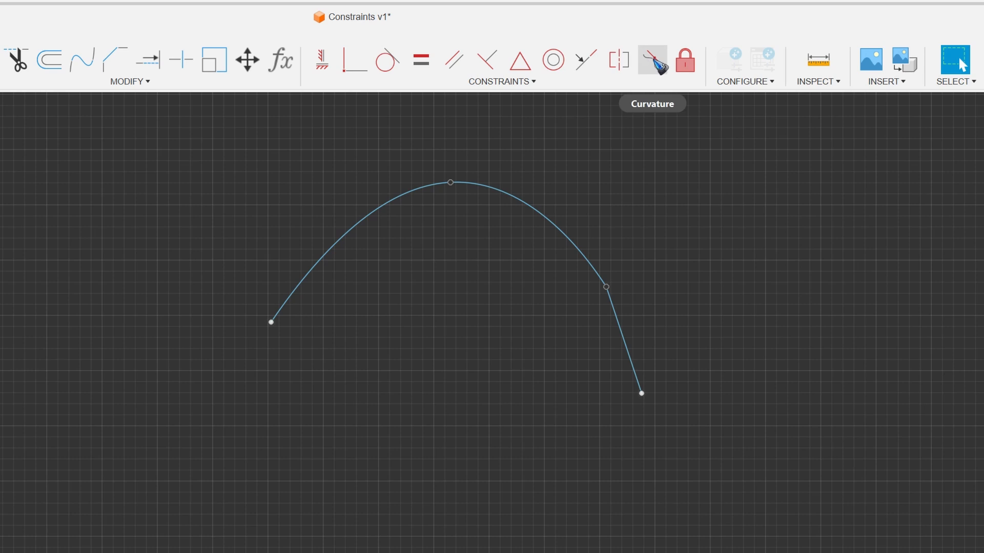
# - Try a Curvature constraint between the spline and the straight line at their shared endpoint, and undo it
pyautogui.click(656, 62)
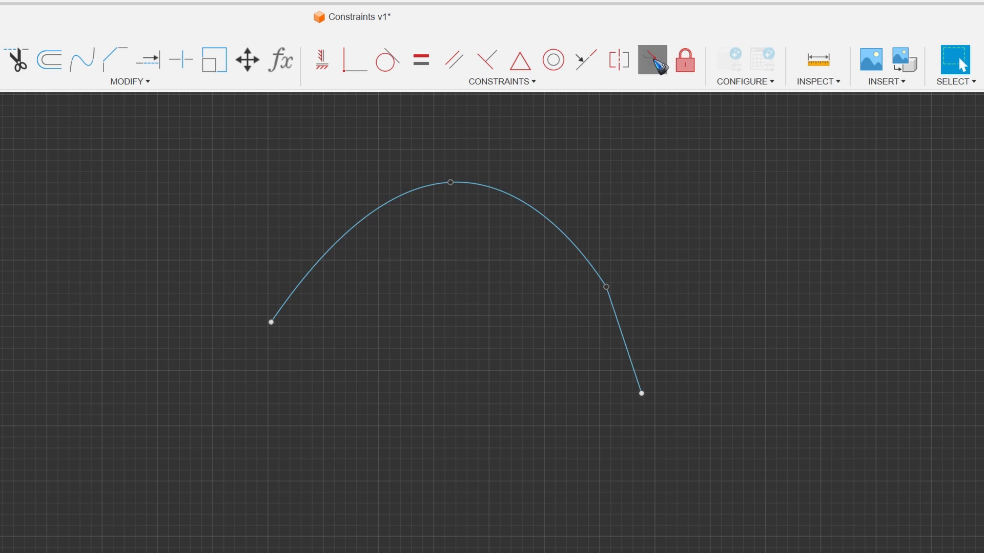
pyautogui.click(531, 209)
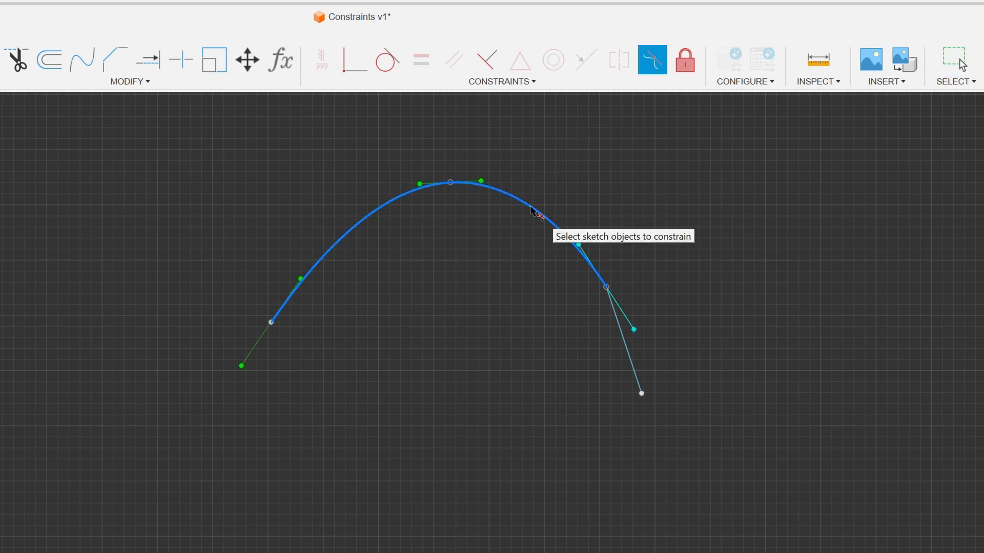
pyautogui.click(626, 347)
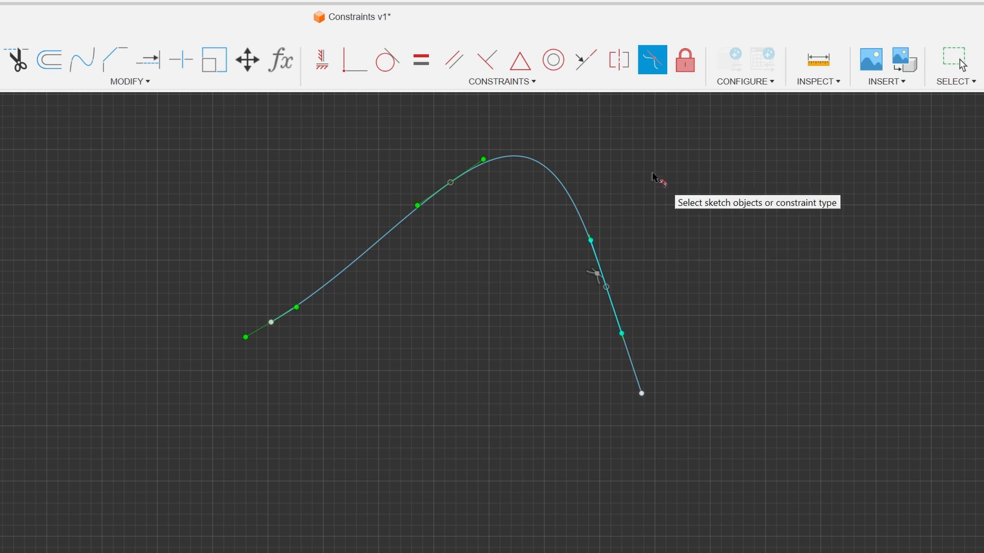
pyautogui.press('Escape')
pyautogui.hotkey('ctrl', 'z')
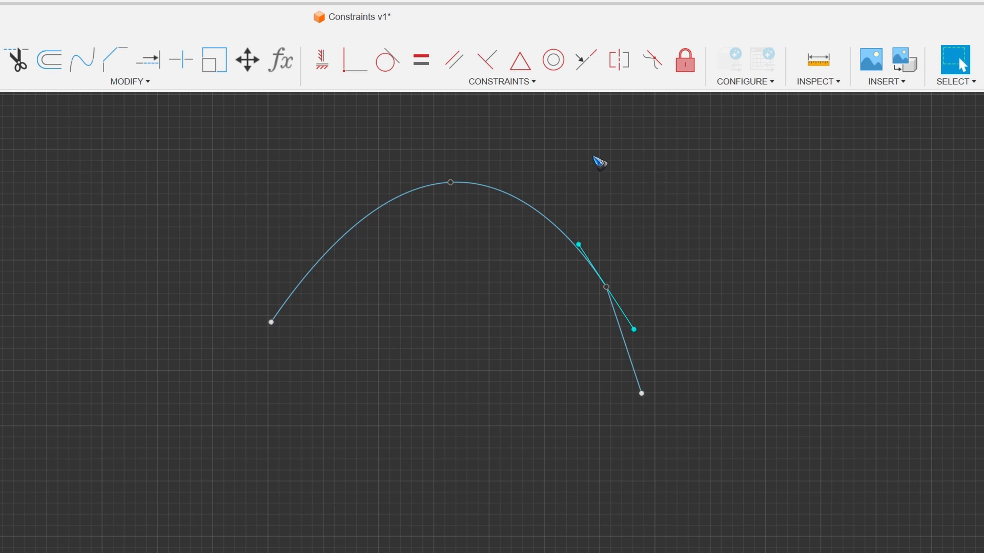
# - Align the spline's end tangent with the straight line by moving its lower handle onto the line's midpoint
pyautogui.click(510, 195)
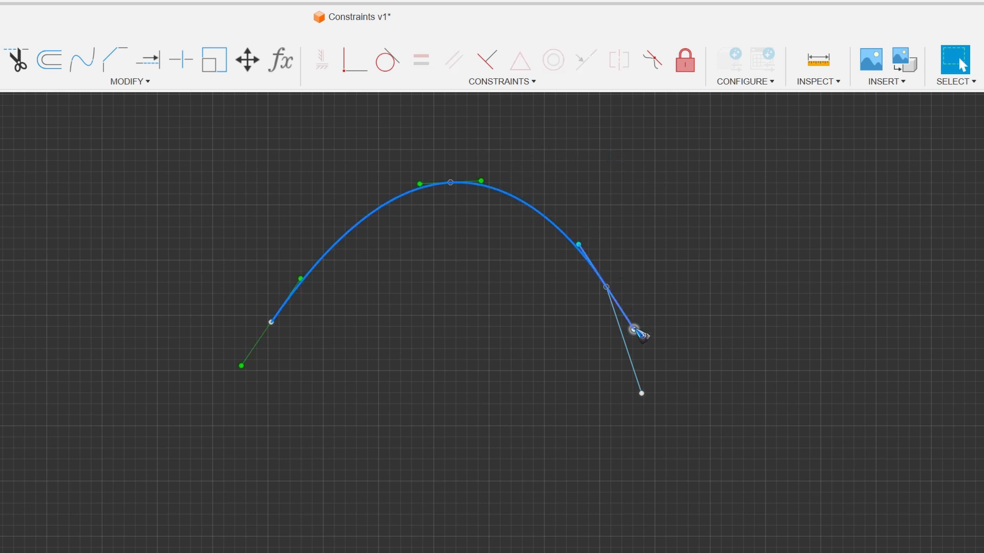
pyautogui.moveTo(634, 329); pyautogui.dragTo(623, 340)
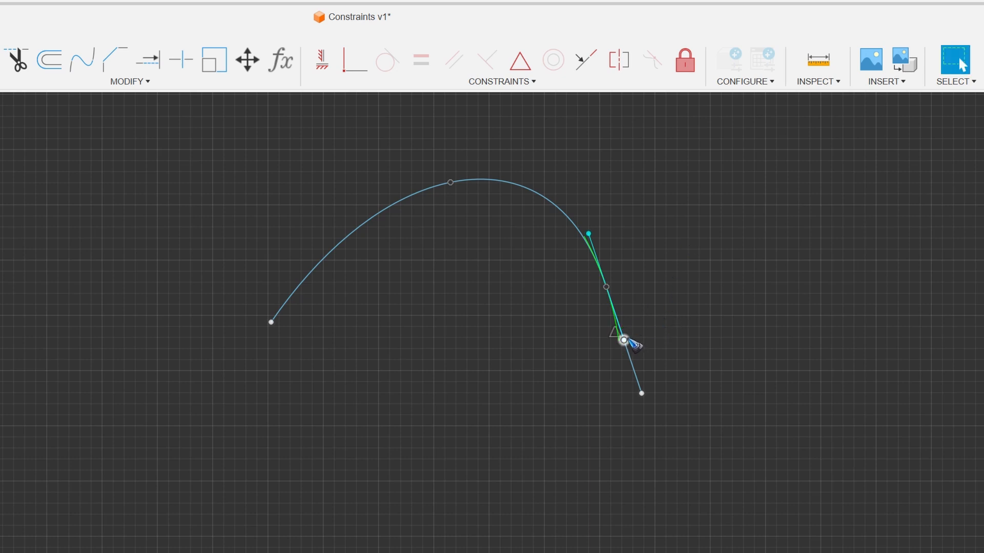
pyautogui.moveTo(624, 340)
pyautogui.mouseDown()
pyautogui.moveTo(634, 364)
pyautogui.moveTo(619, 316)
pyautogui.moveTo(624, 339)
pyautogui.mouseUp()
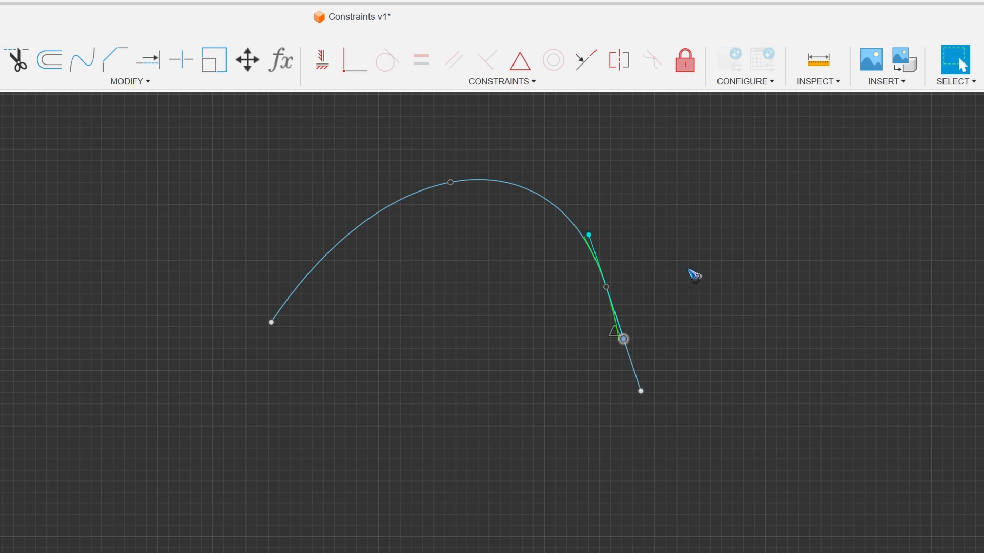